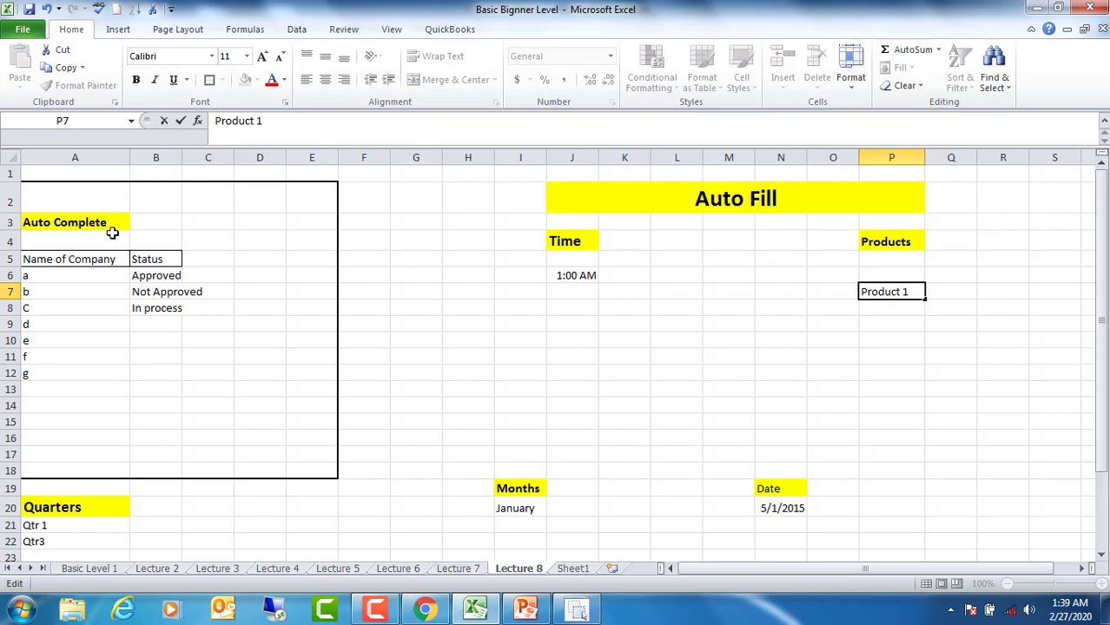
Use AutoComplete to enter Approved, Not Approved, In process, In process and Not Approved in B9:B13
click(160, 325)
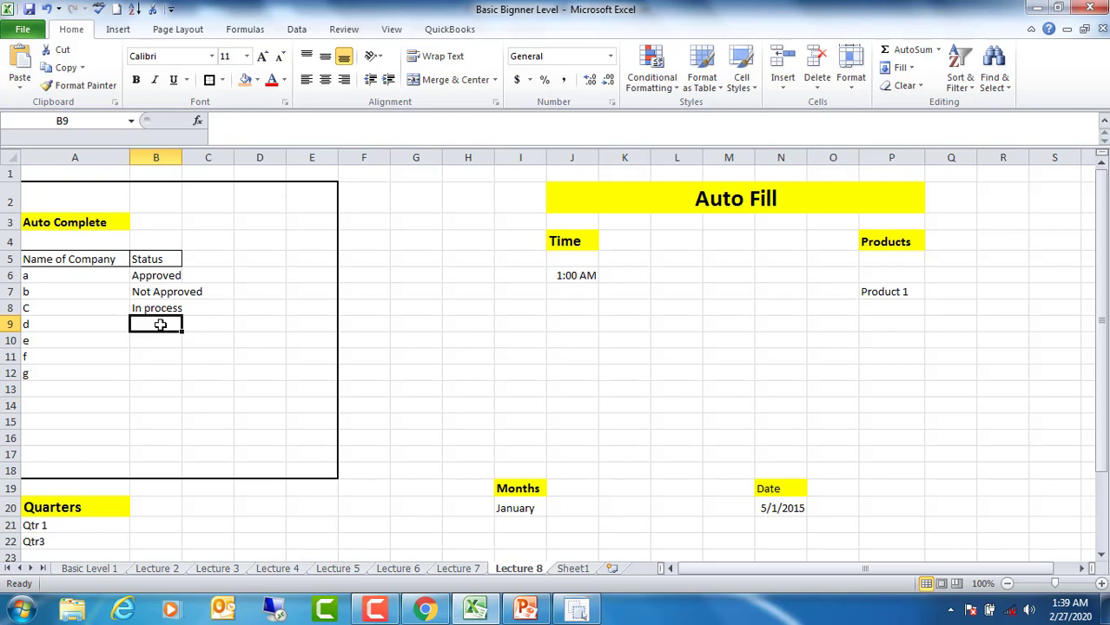
text(approved)
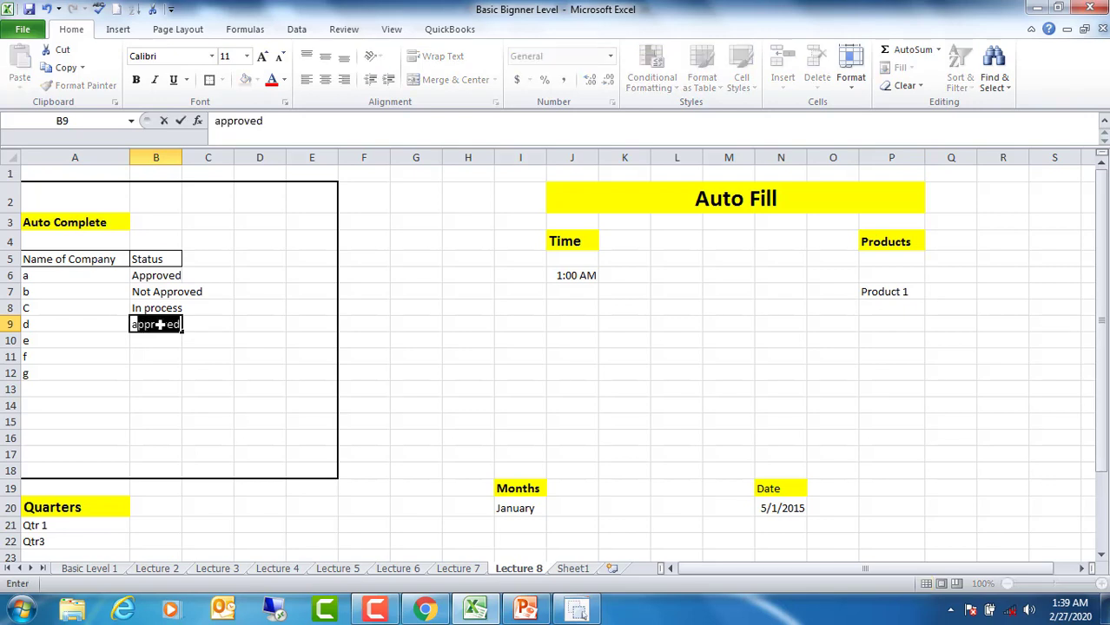
key(Return)
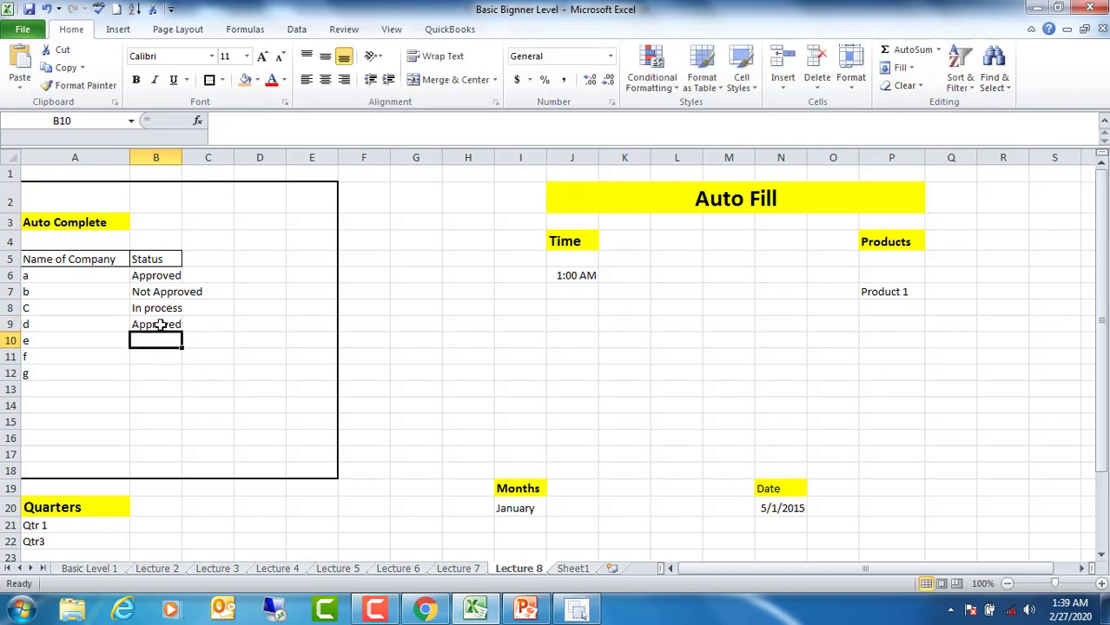
text(n)
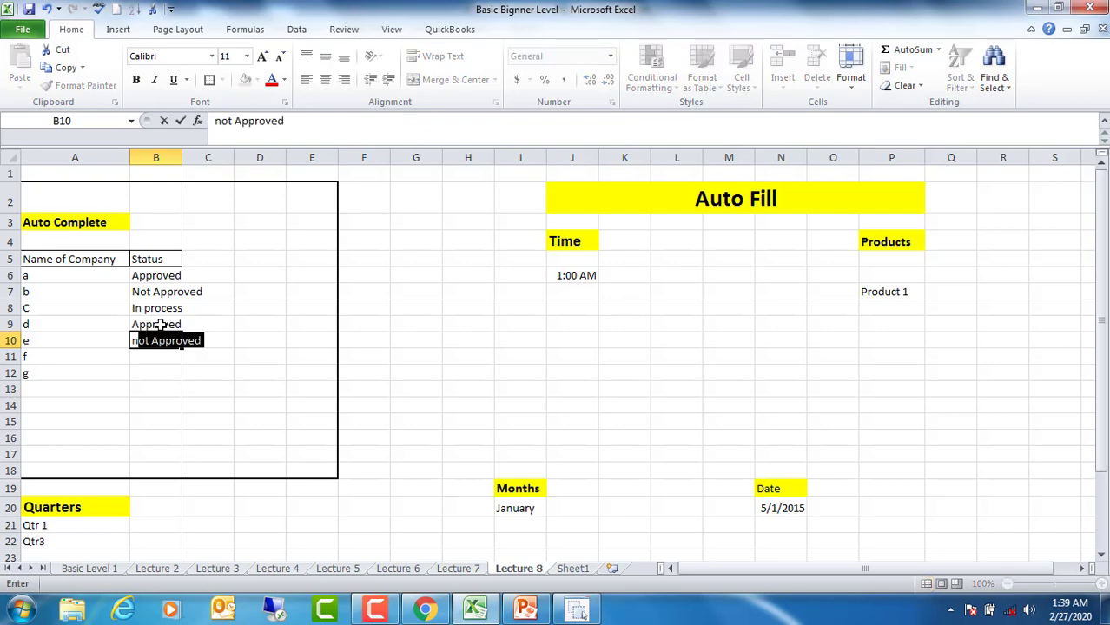
key(Return)
text(in process)
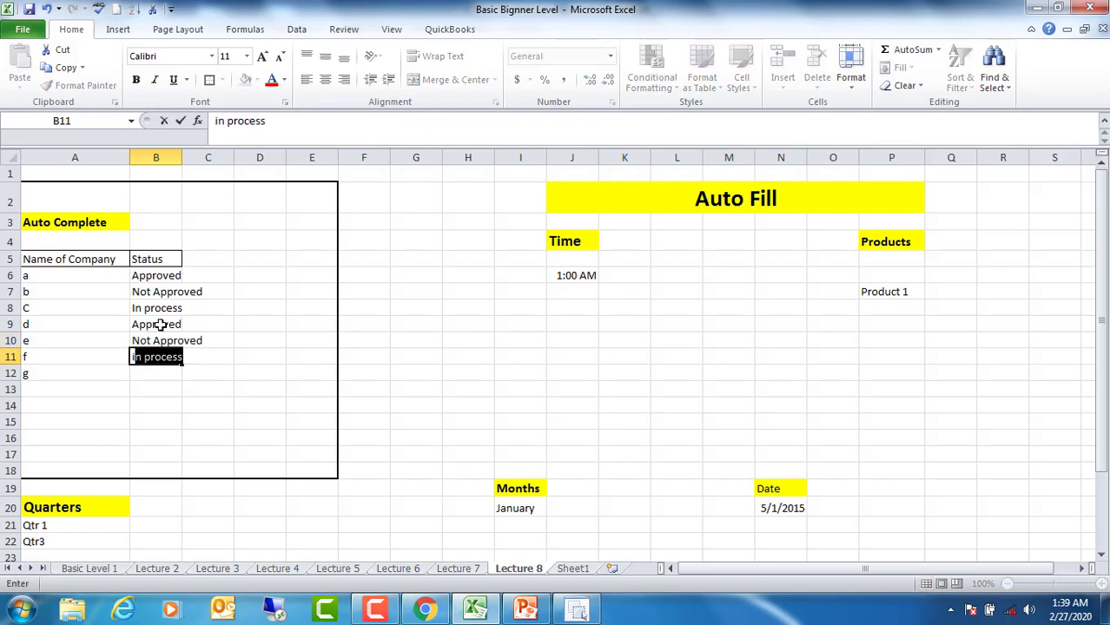
key(Return)
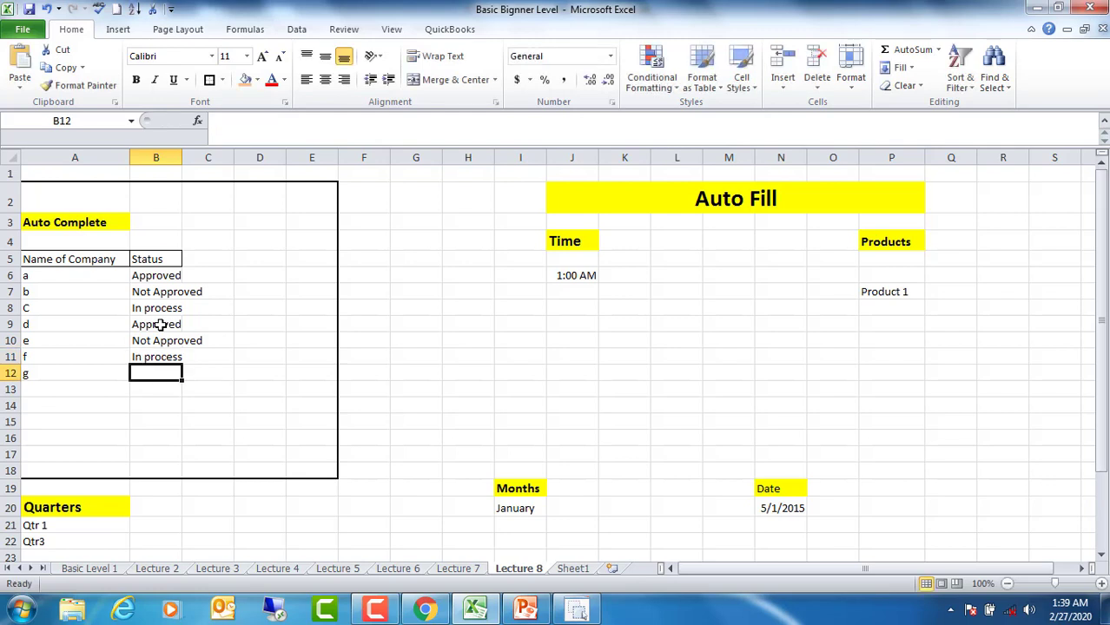
text(in process)
key(Return)
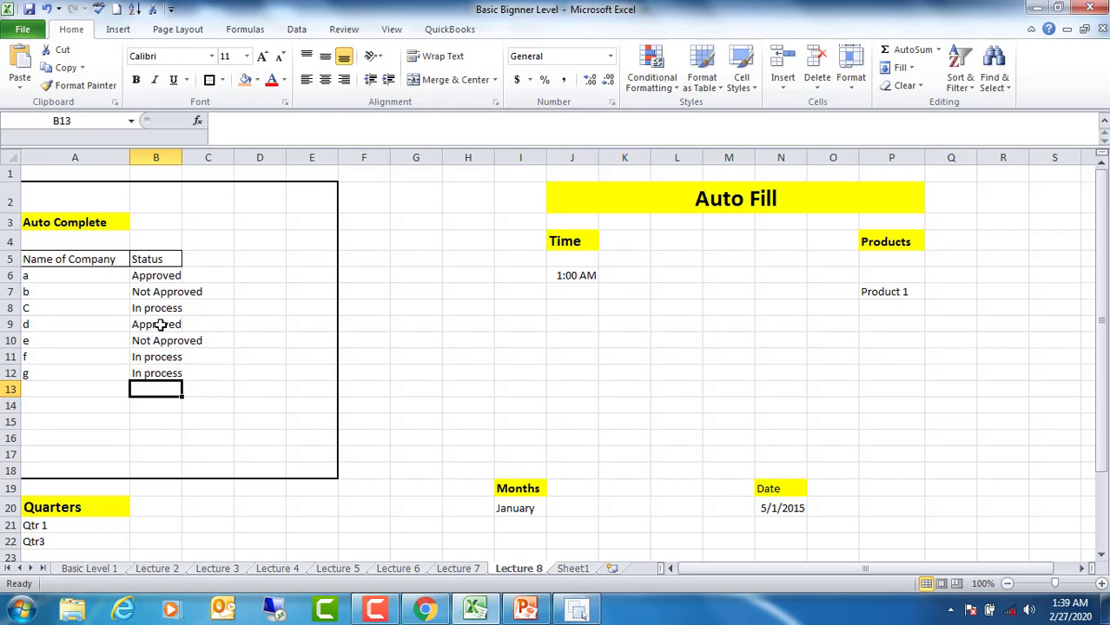
text(n)
key(Return)
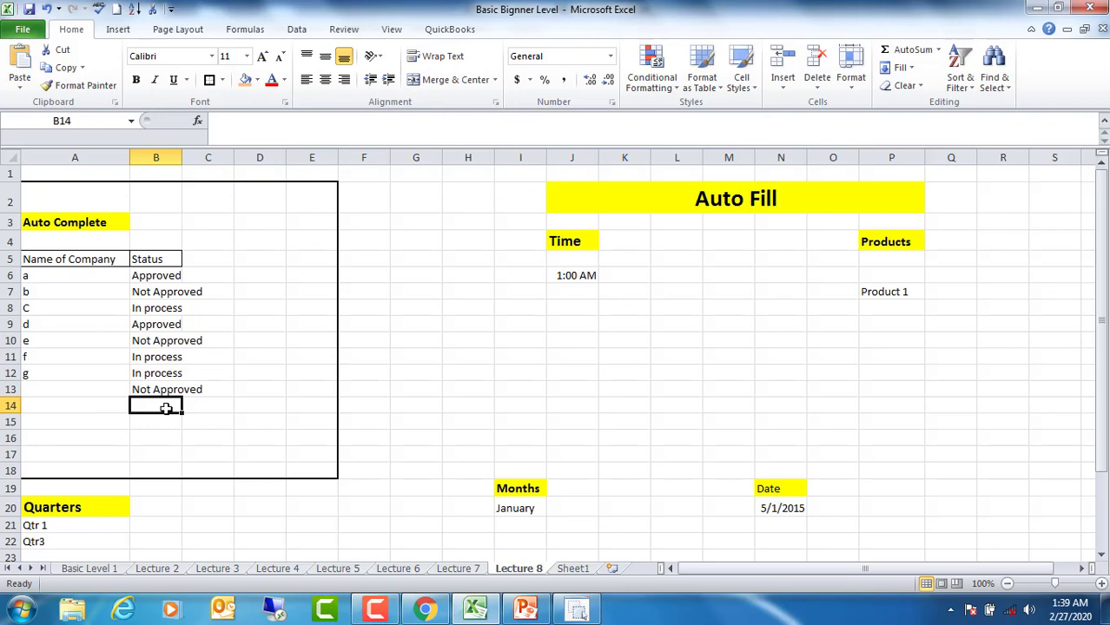
Enter the misspelt 'Aproved' in B14 and B15, and AutoComplete 'Approved' in B16
text(A)
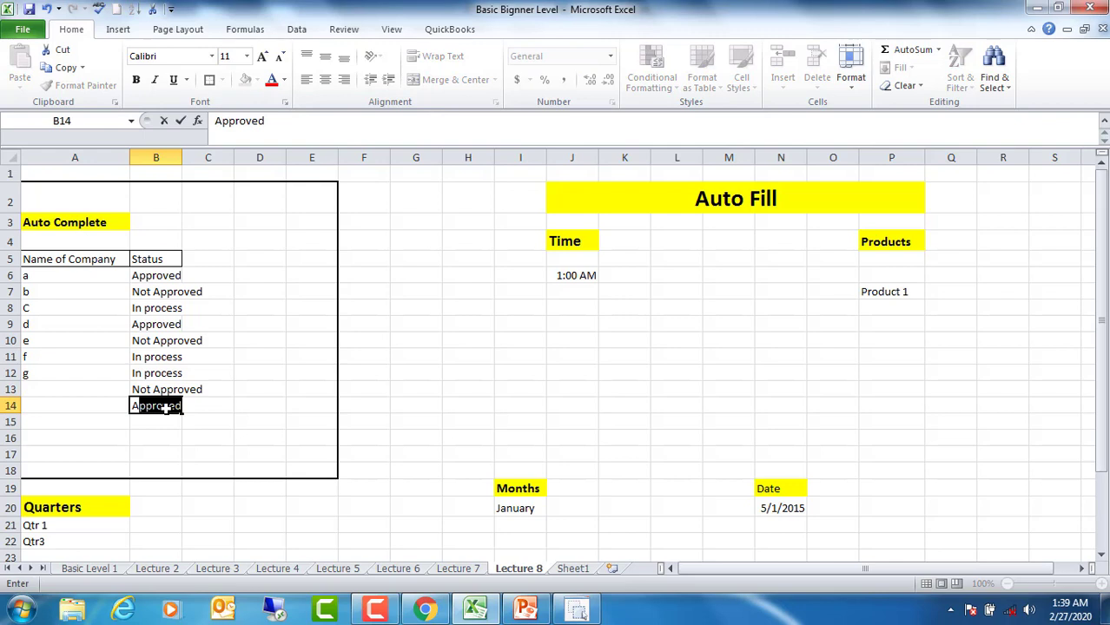
text(prov)
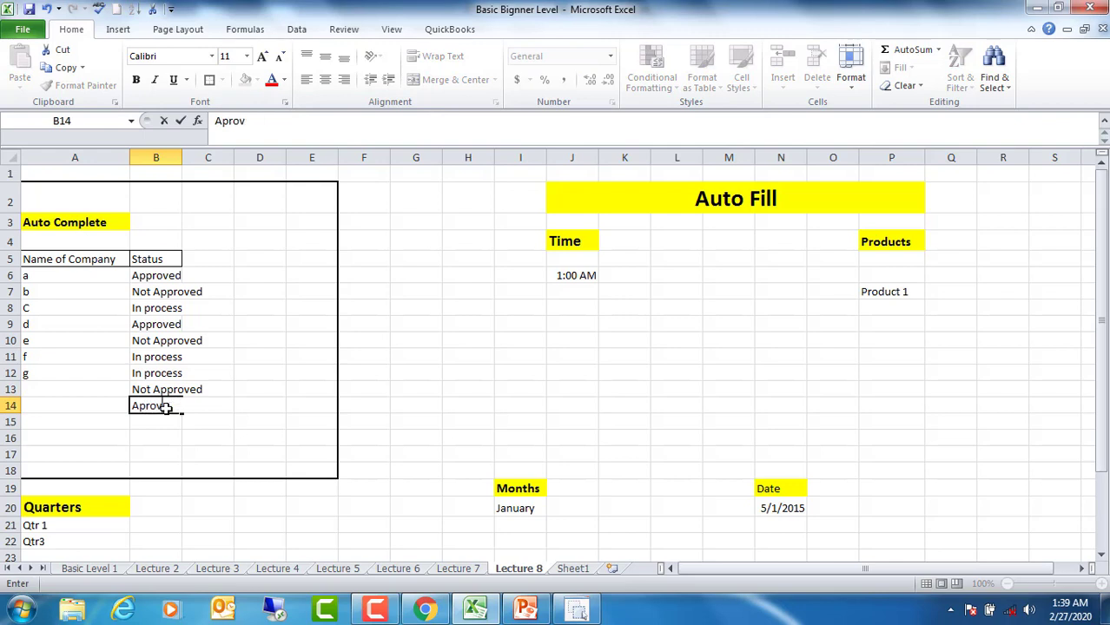
text(ed)
click(214, 436)
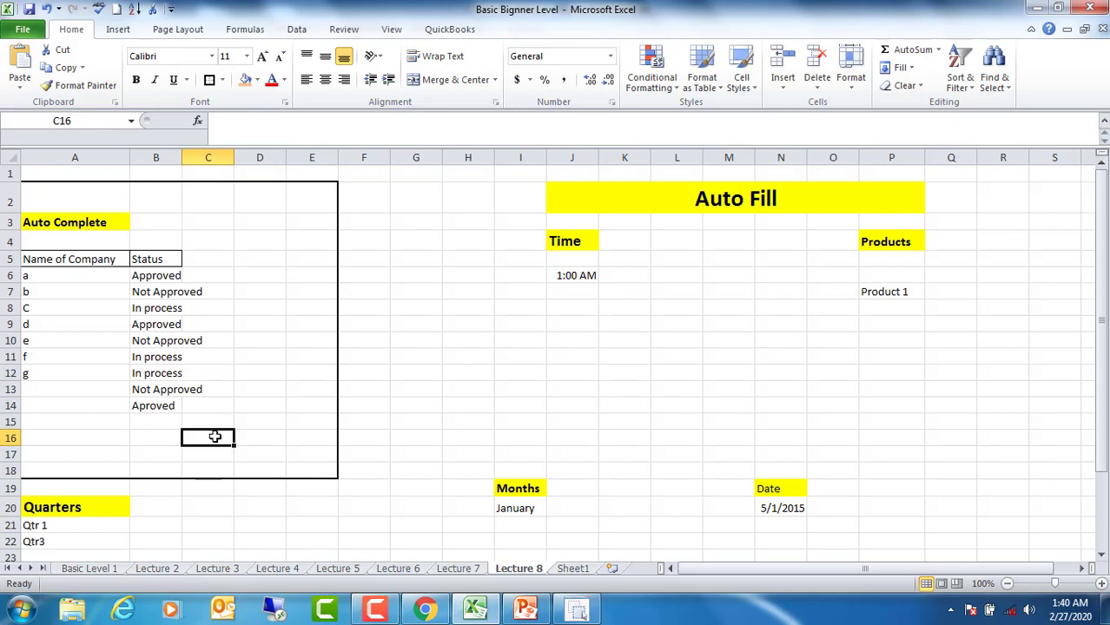
click(149, 418)
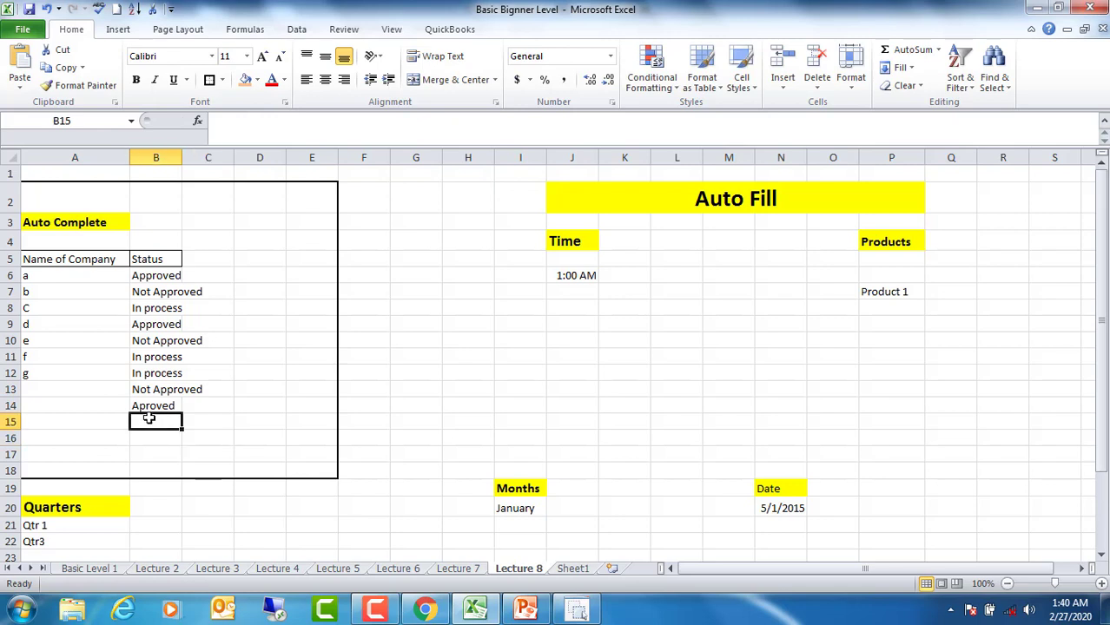
text(a)
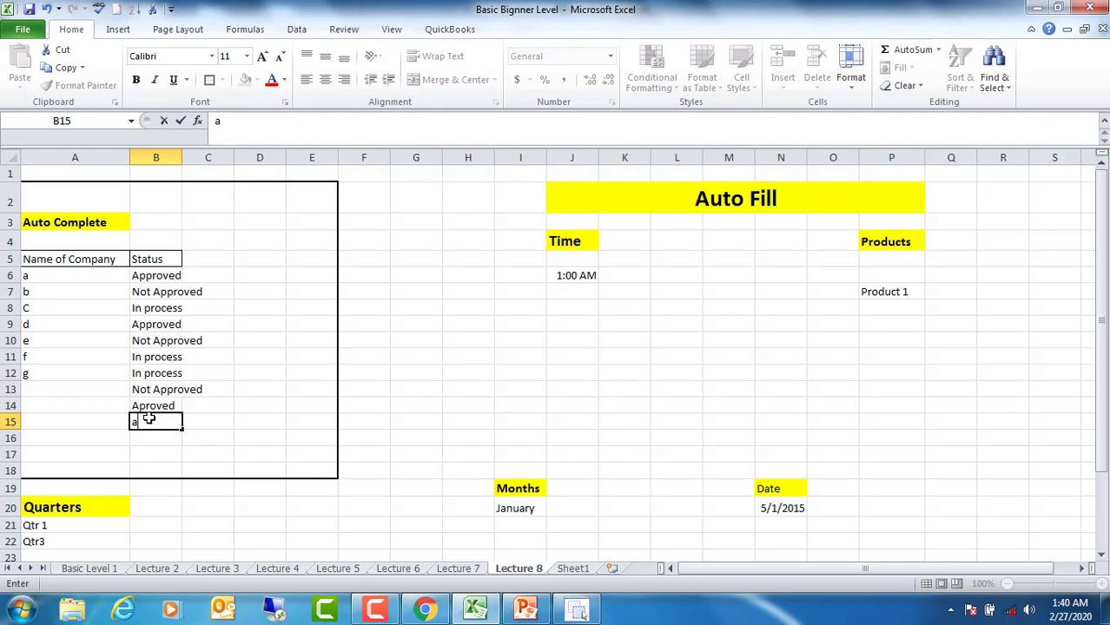
text(p)
text(roved)
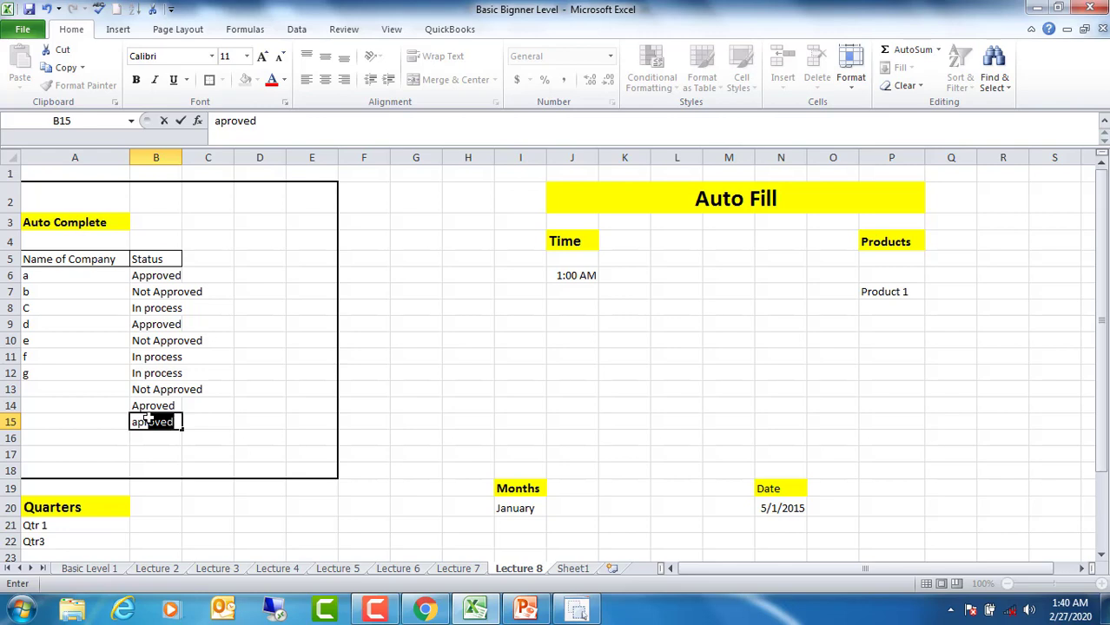
key(Return)
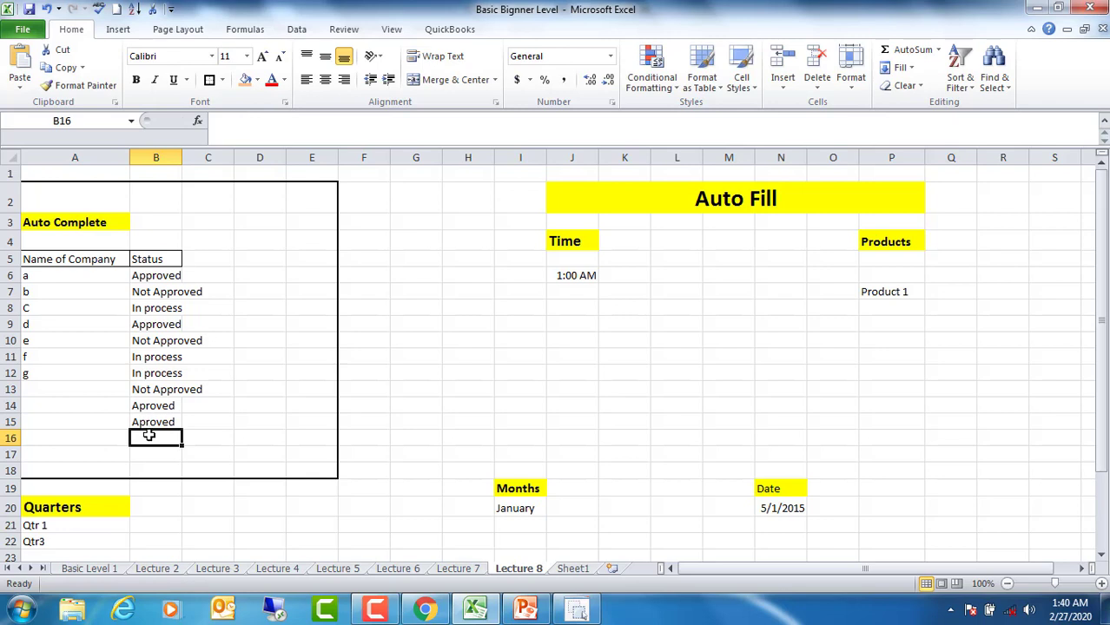
text(approved)
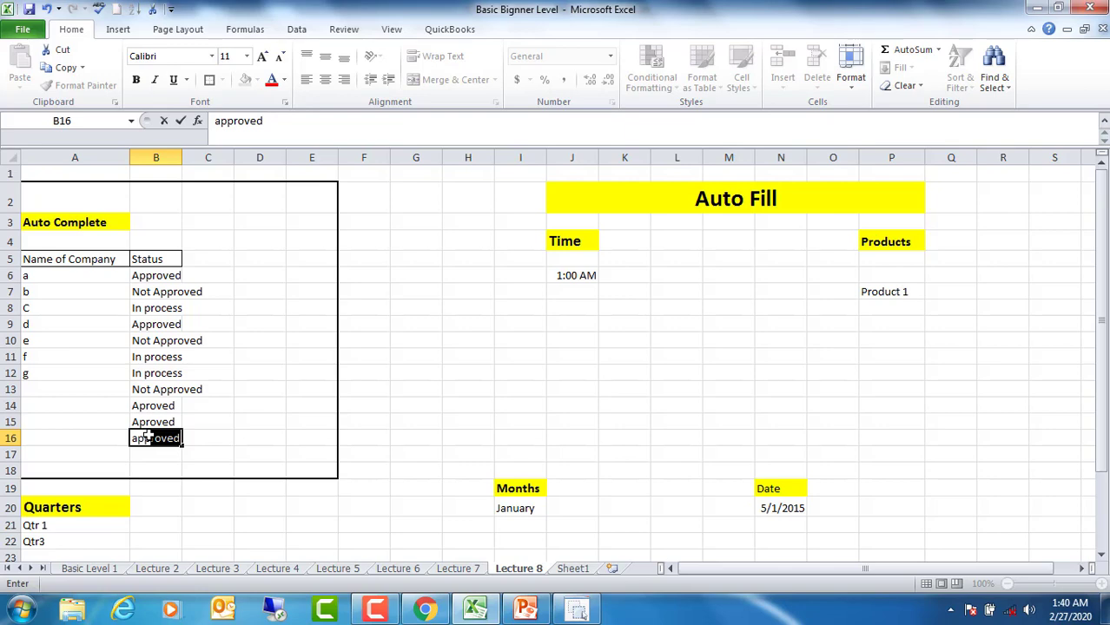
key(Return)
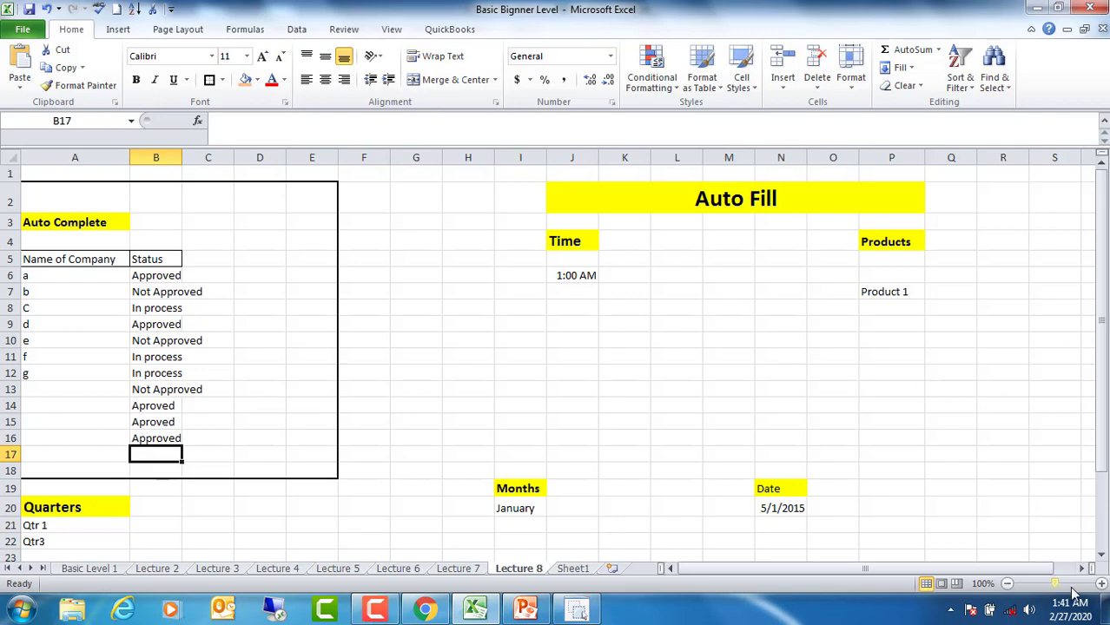
Enter 1 in S4 and 2 in S5 to start a number series
click(1081, 568)
click(1081, 569)
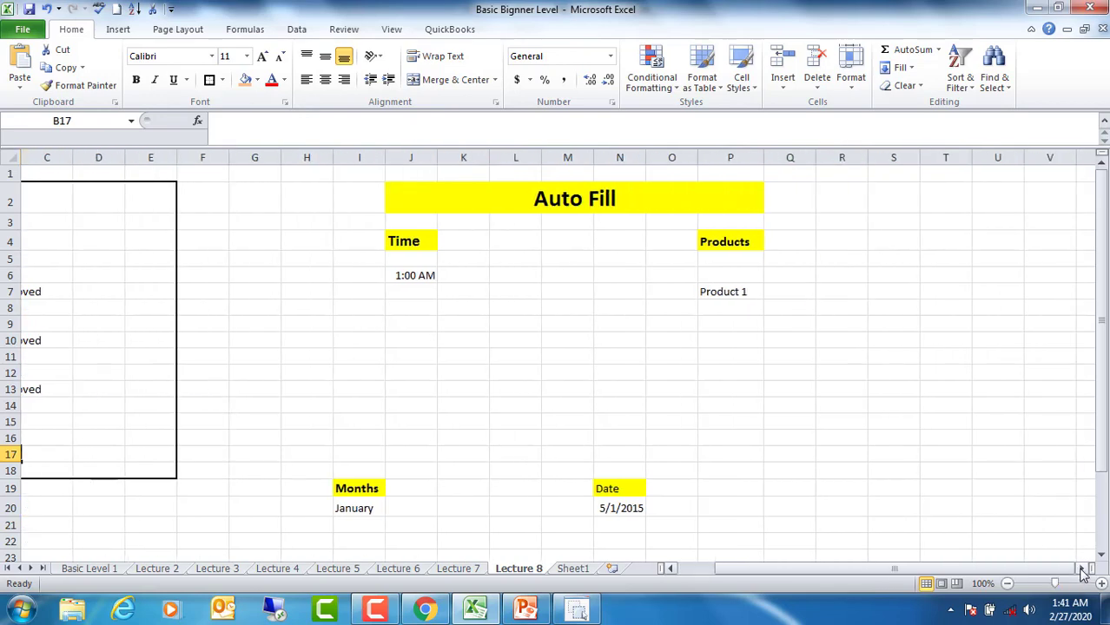
click(894, 242)
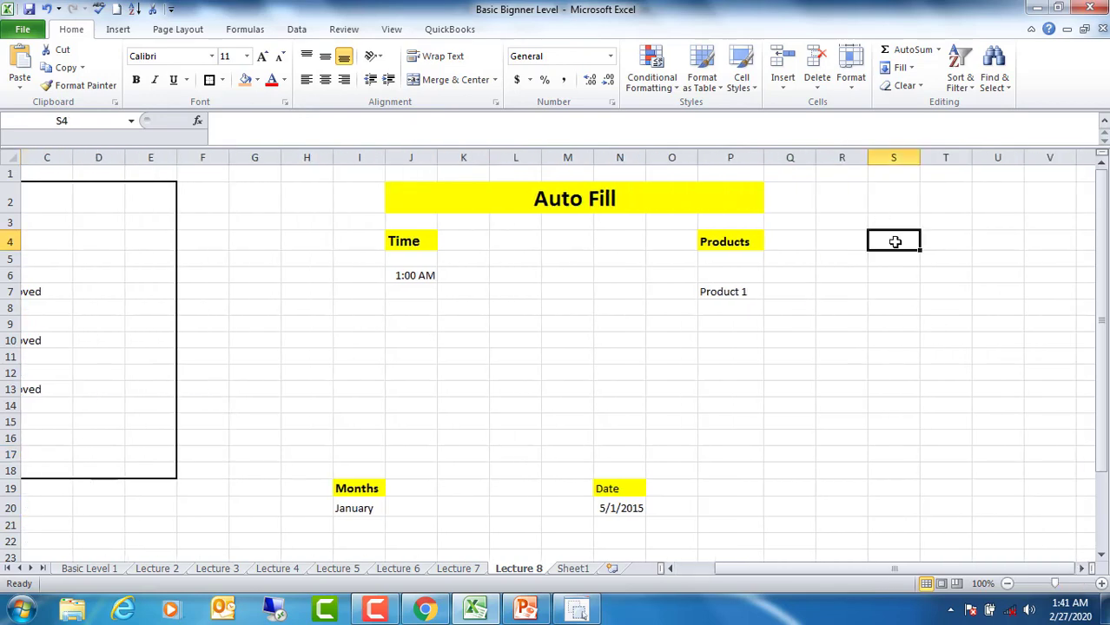
text(1)
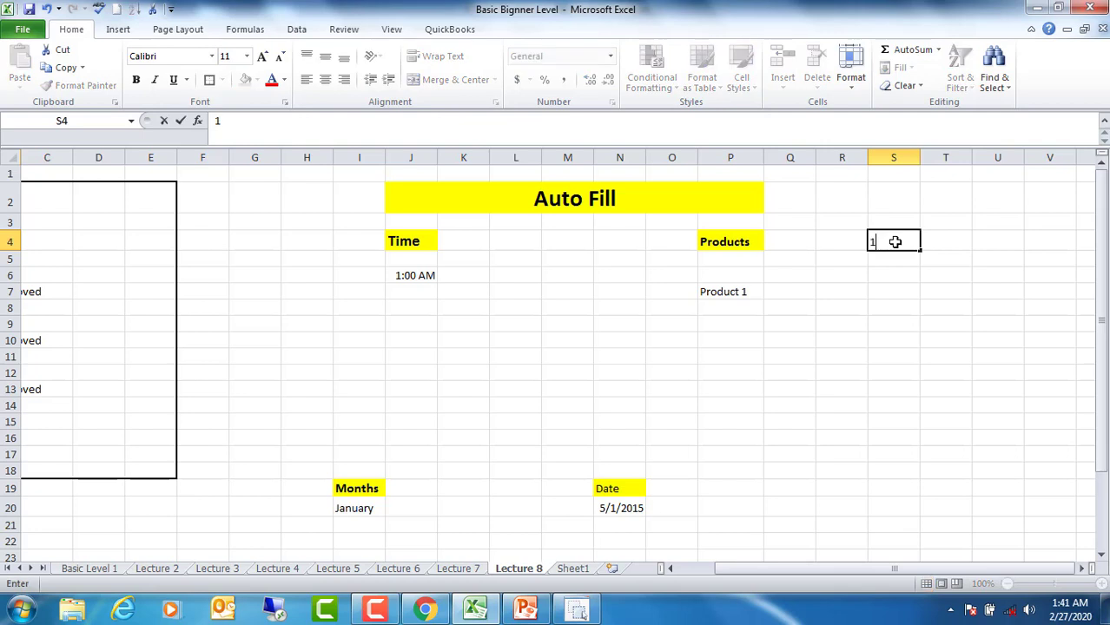
click(894, 259)
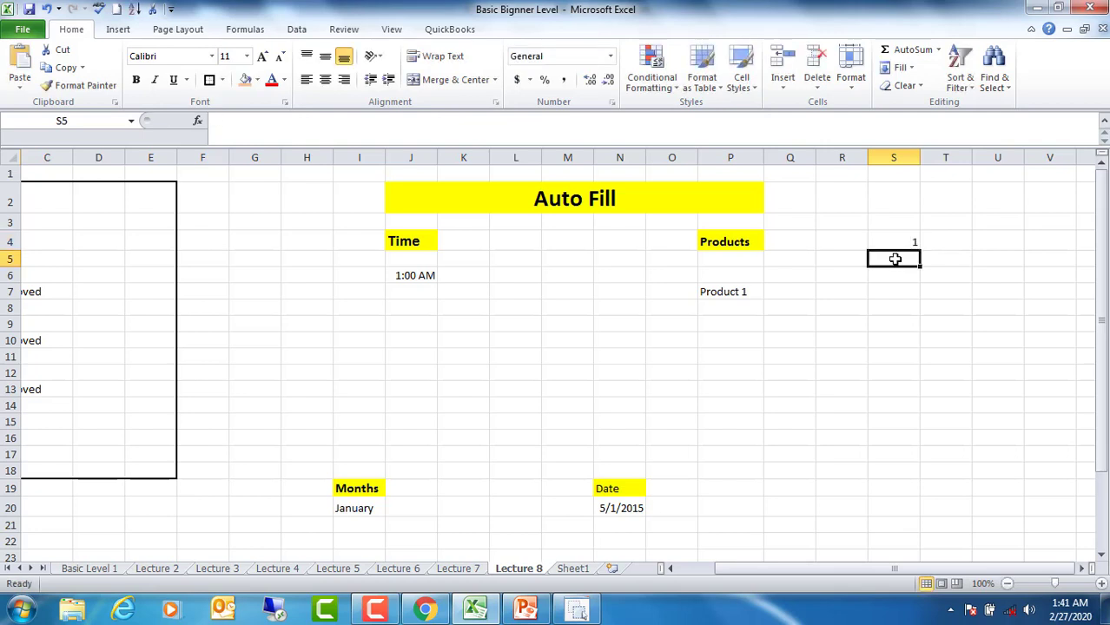
text(2)
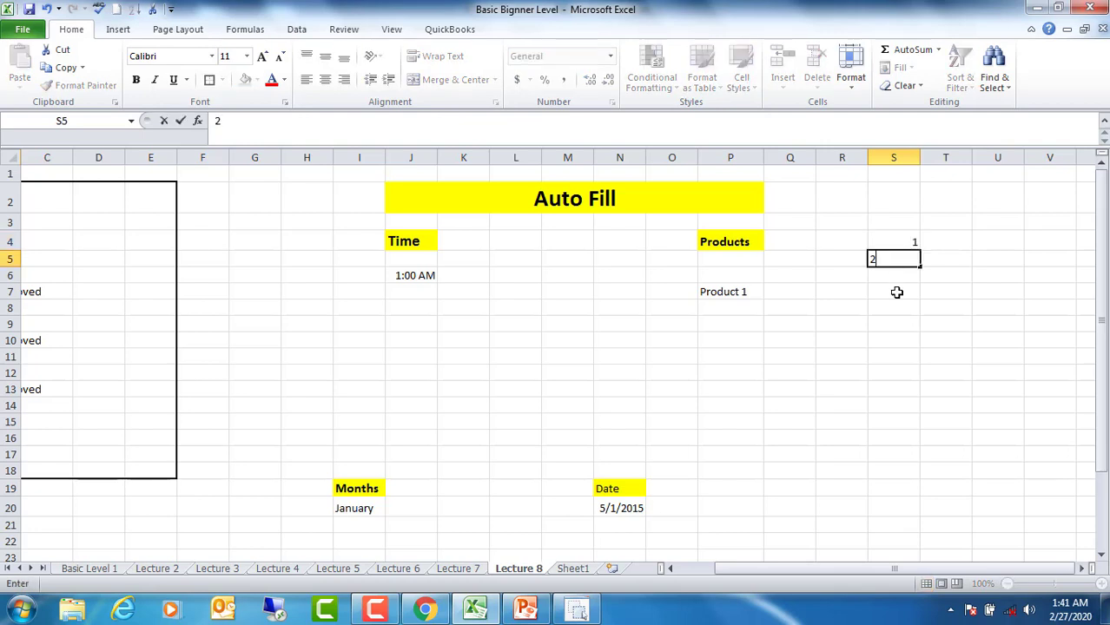
click(896, 292)
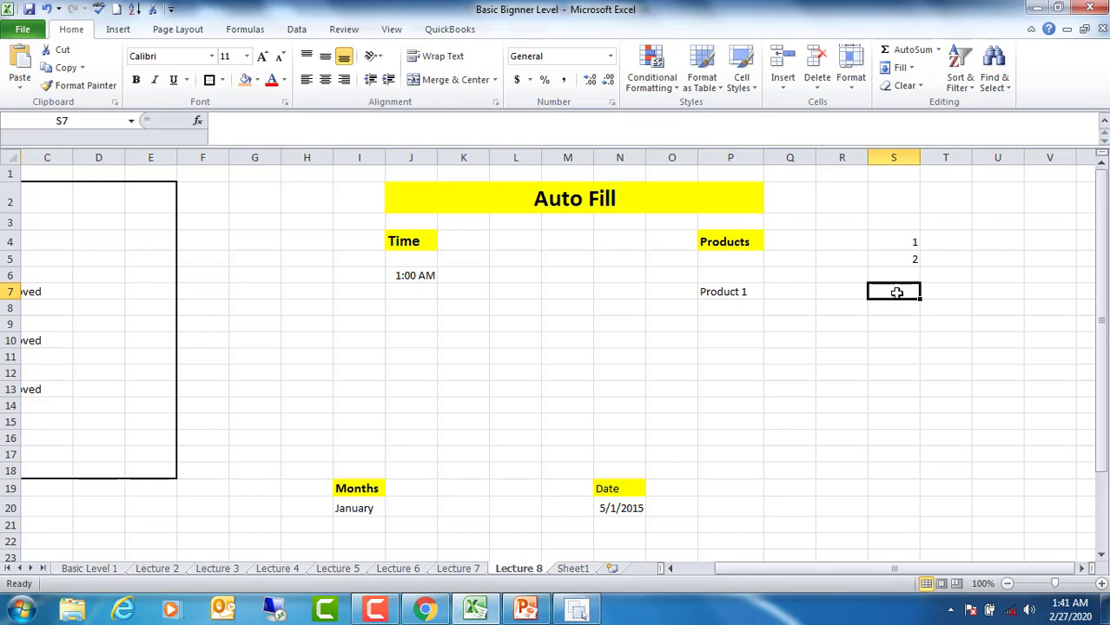
Select S4:S5 and fill the series down to 12 in S15
click(897, 241)
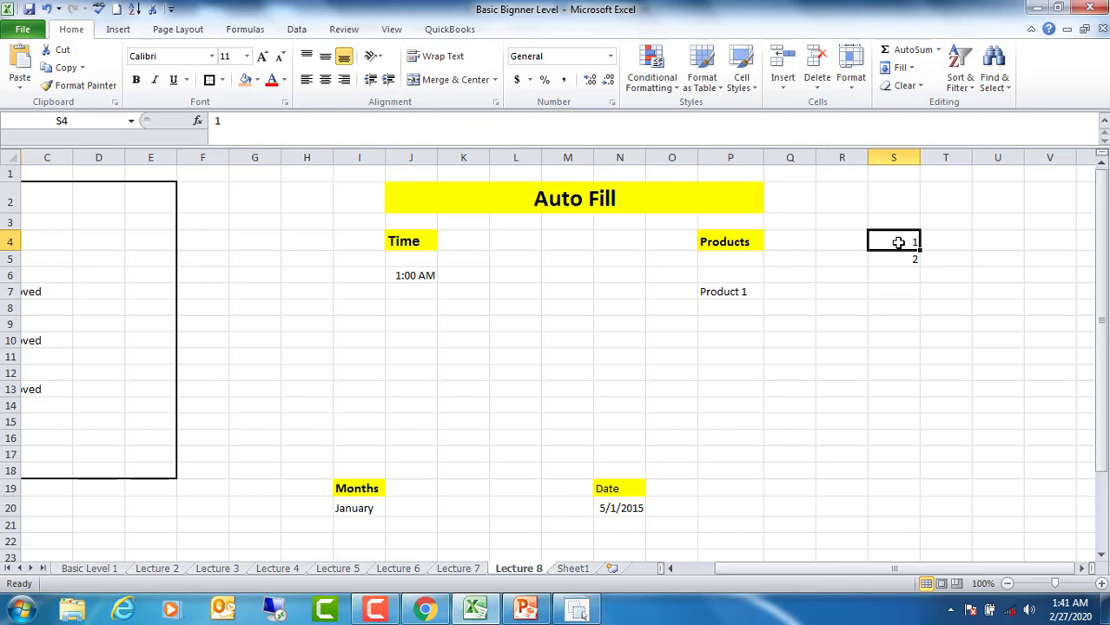
ctrl+click(897, 256)
click(895, 239)
drag(895, 239, 897, 258)
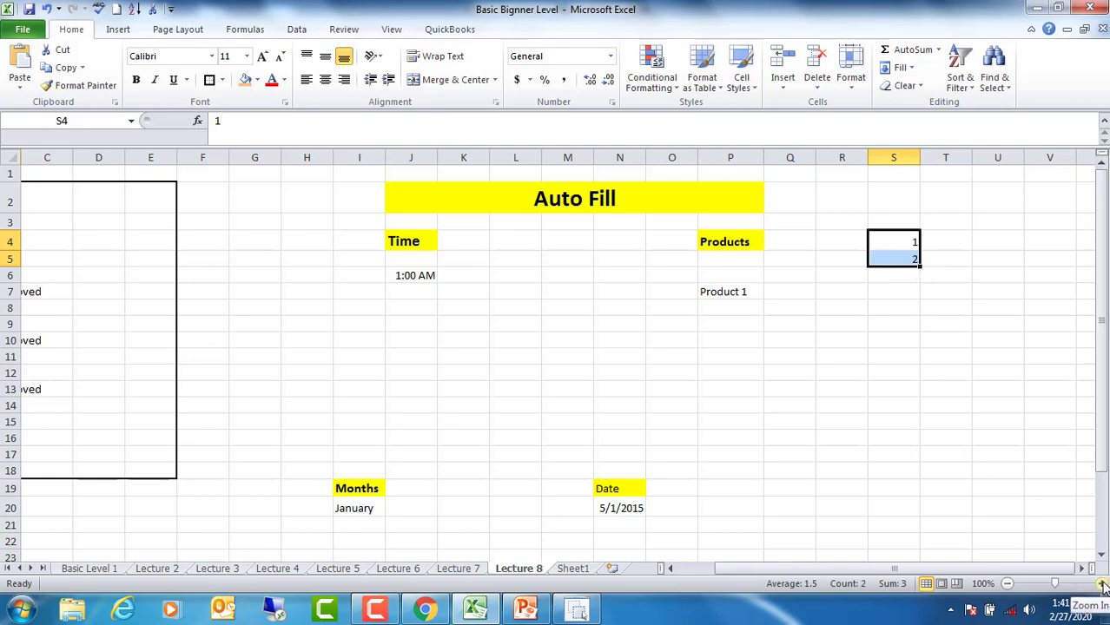
click(1101, 583)
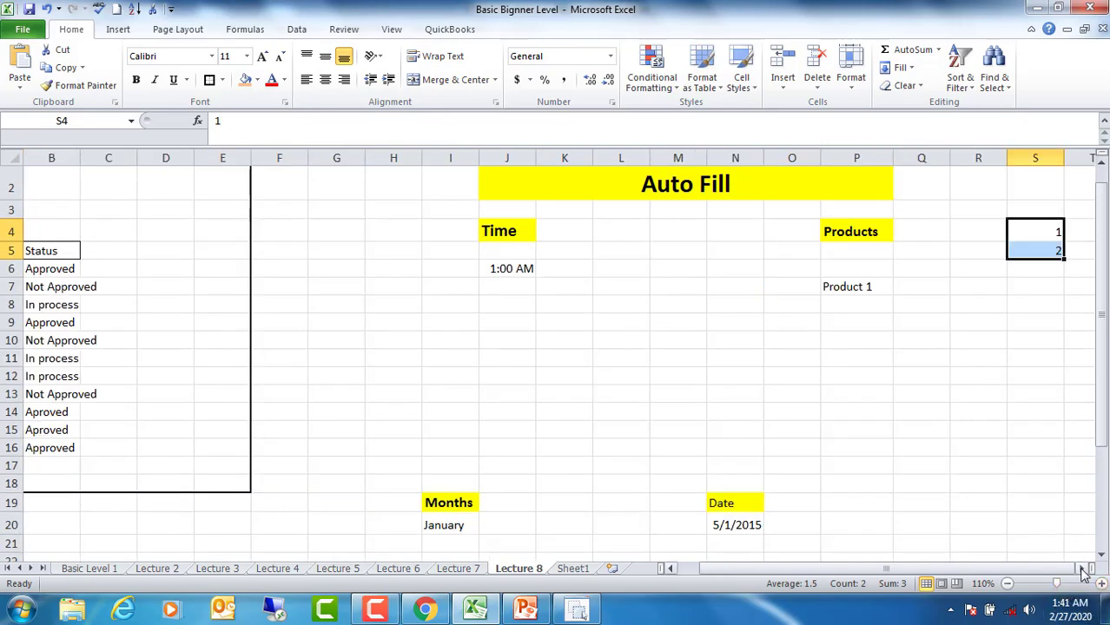
click(1081, 568)
click(1081, 568)
click(1081, 568)
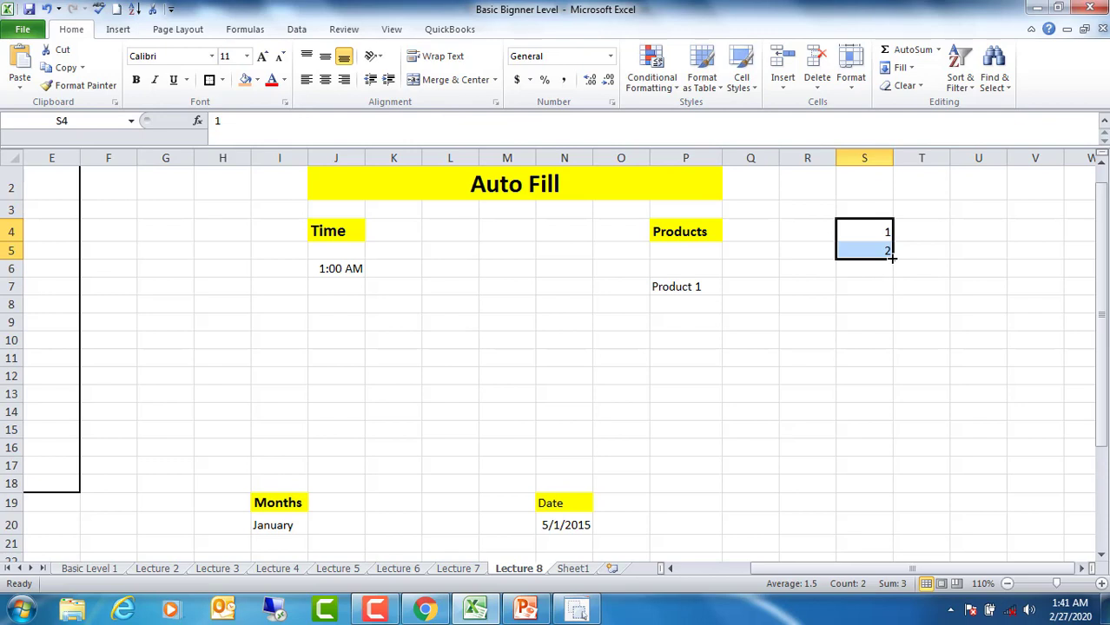
drag(891, 255, 891, 433)
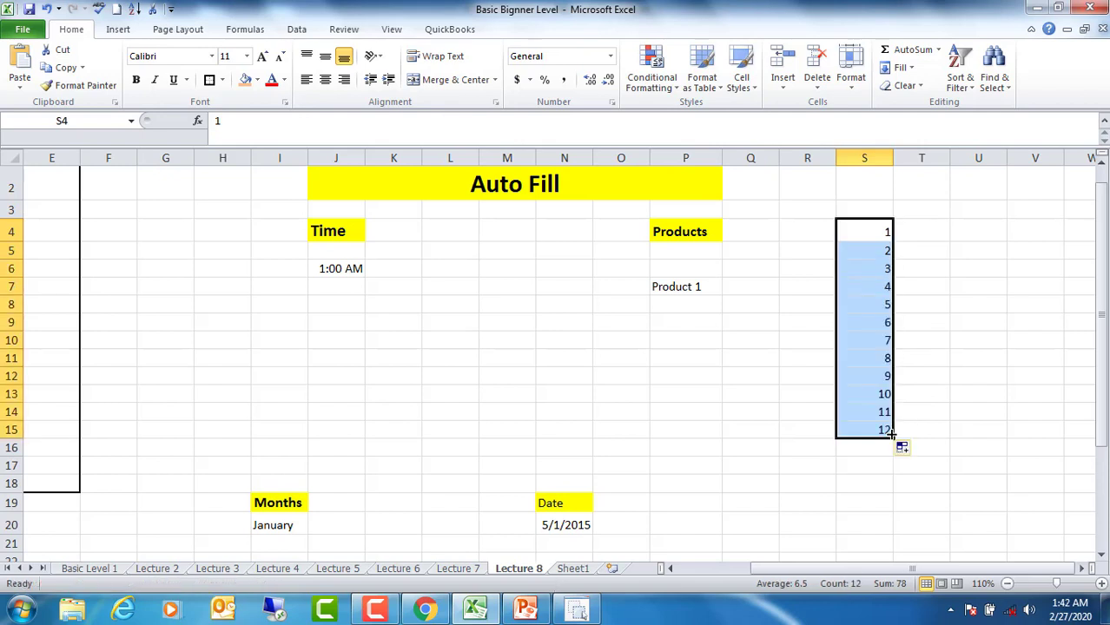
Enter 2 in T4 and fill the 1, 2 pattern across row 4 up to 7 in Y4
click(933, 231)
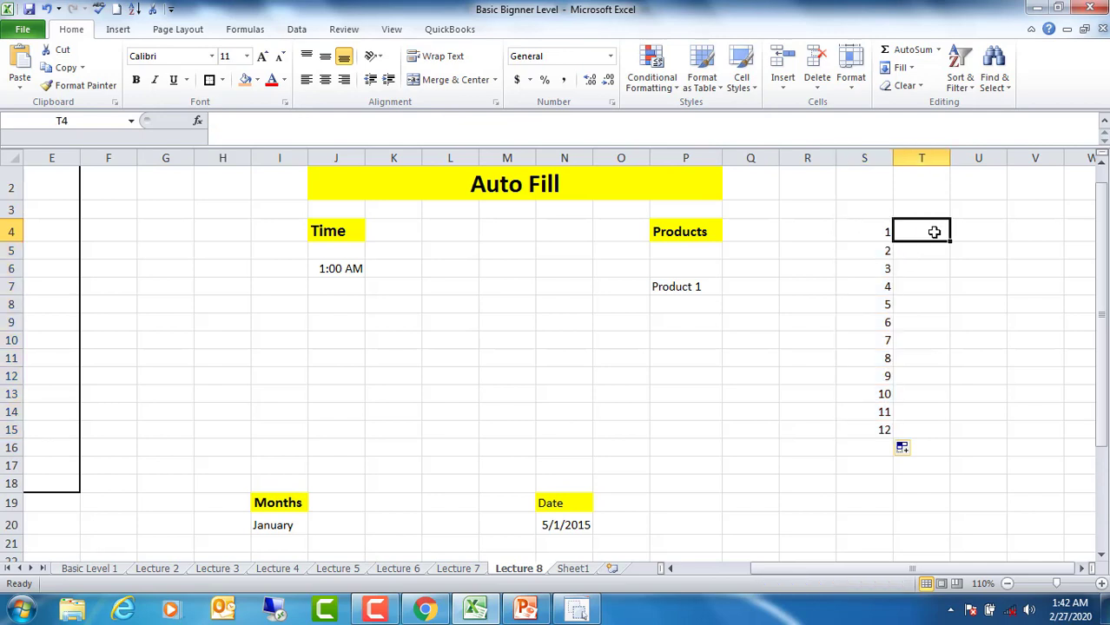
text(2)
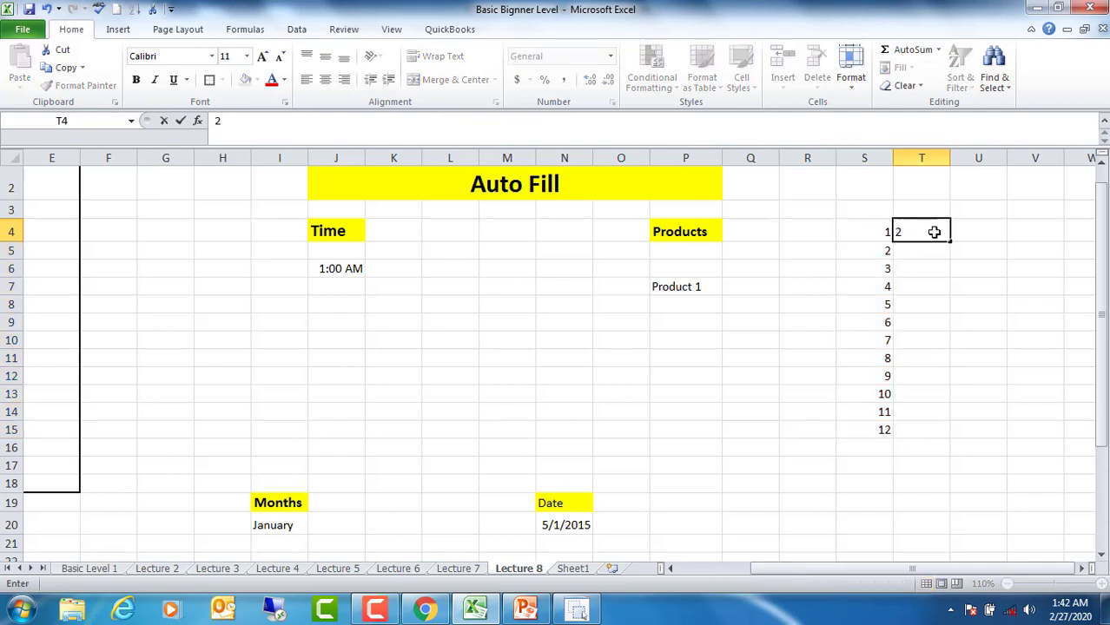
click(932, 338)
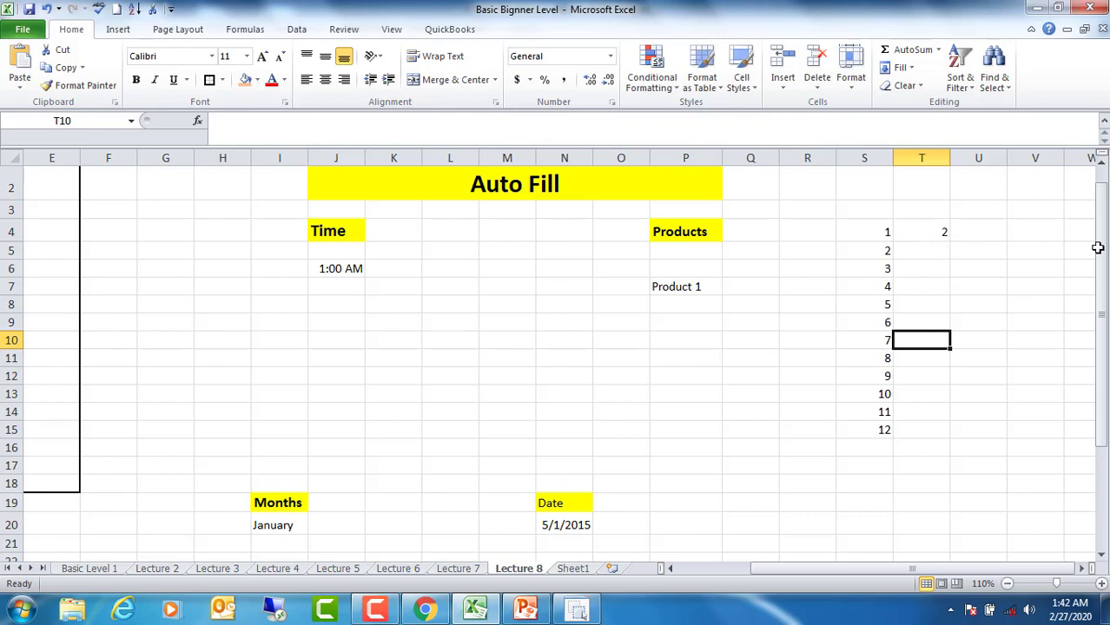
click(1082, 568)
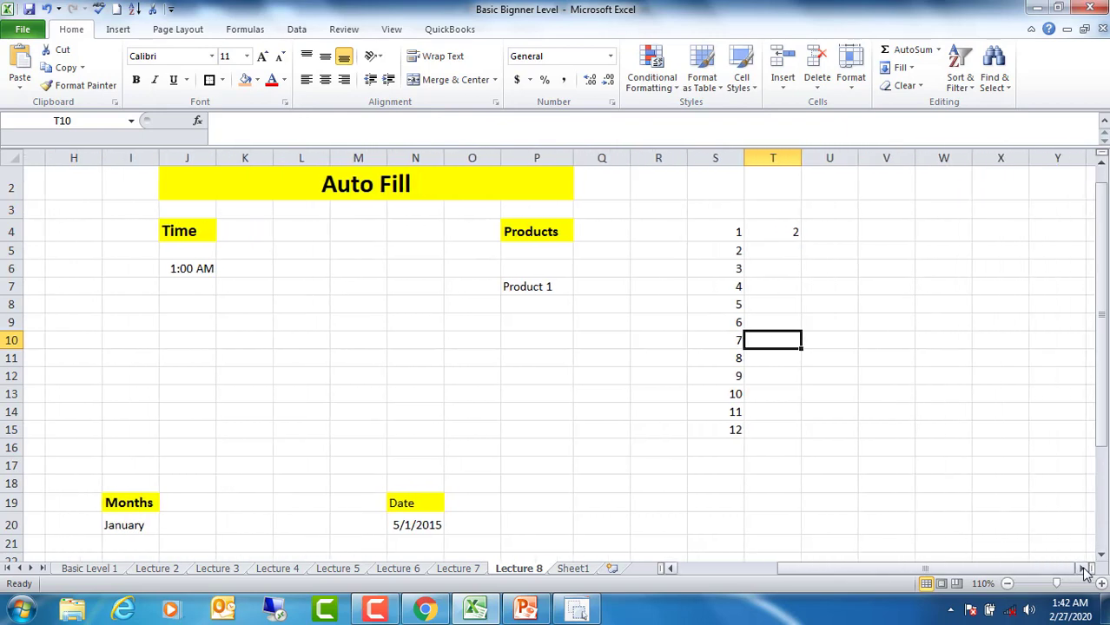
click(698, 235)
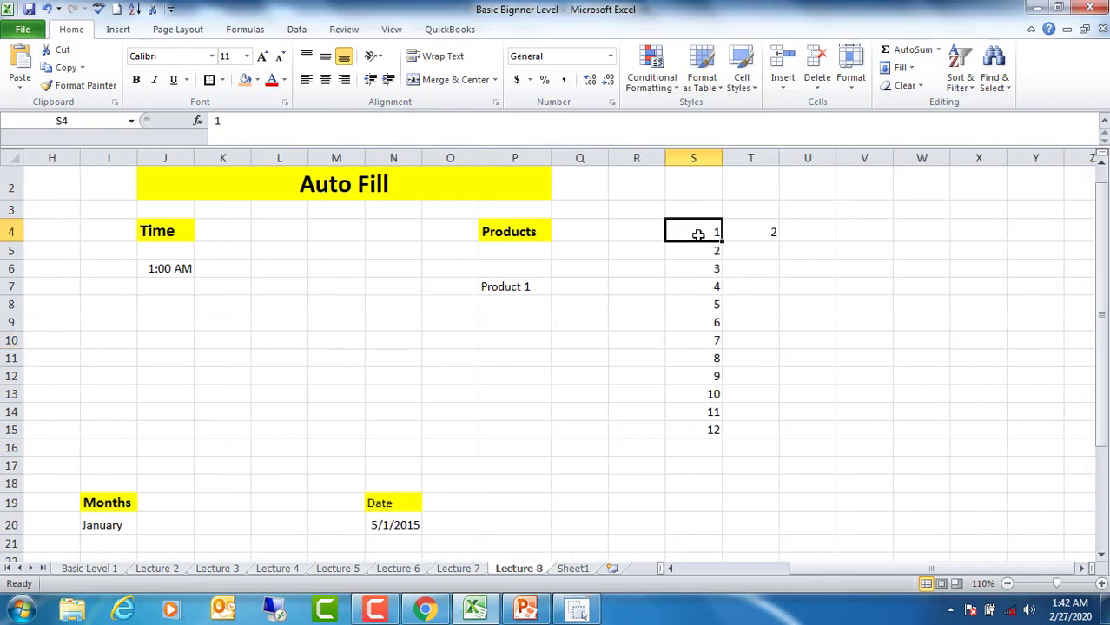
drag(697, 234, 738, 235)
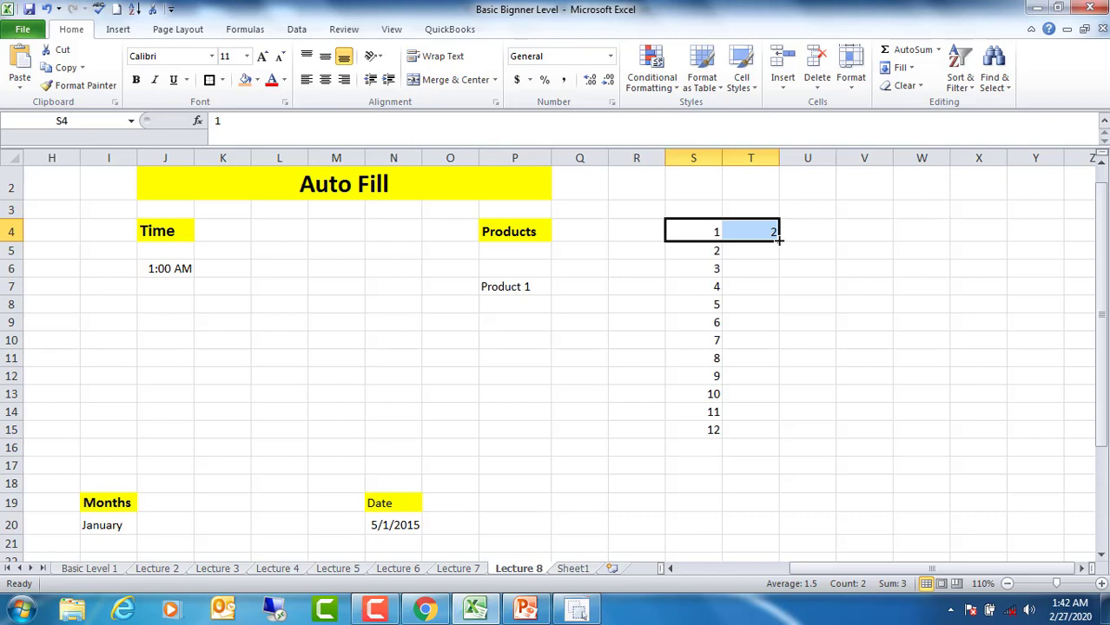
drag(779, 241, 1040, 231)
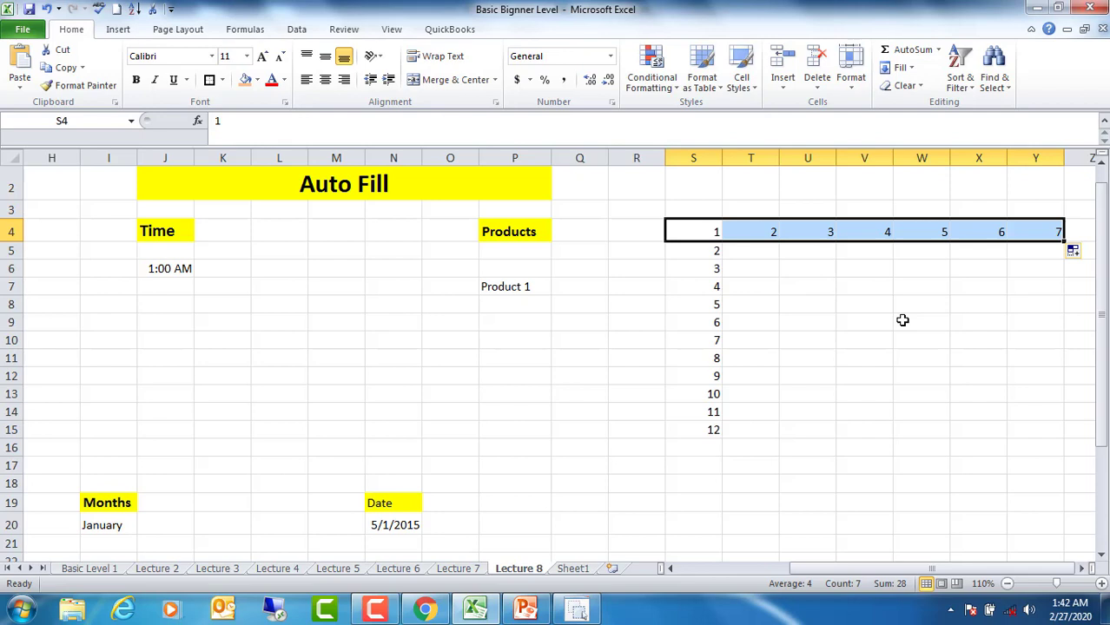
Fill Product 1 in P7 down to Product 10 in P16
click(505, 288)
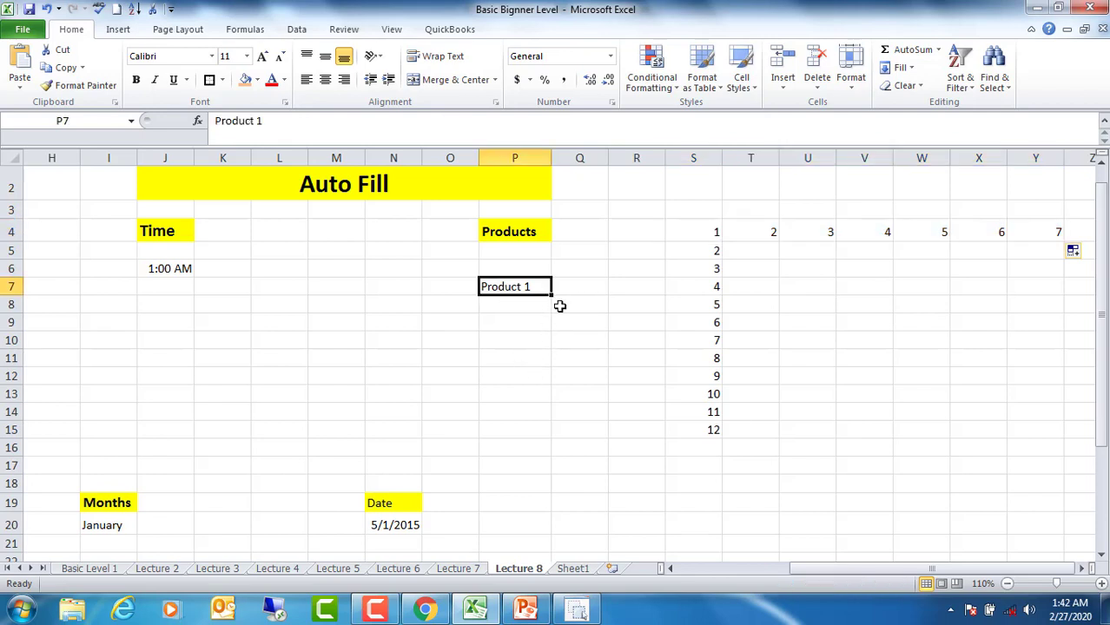
mouse_move(550, 294)
mouse_down()
mouse_move(551, 468)
mouse_move(550, 455)
mouse_up()
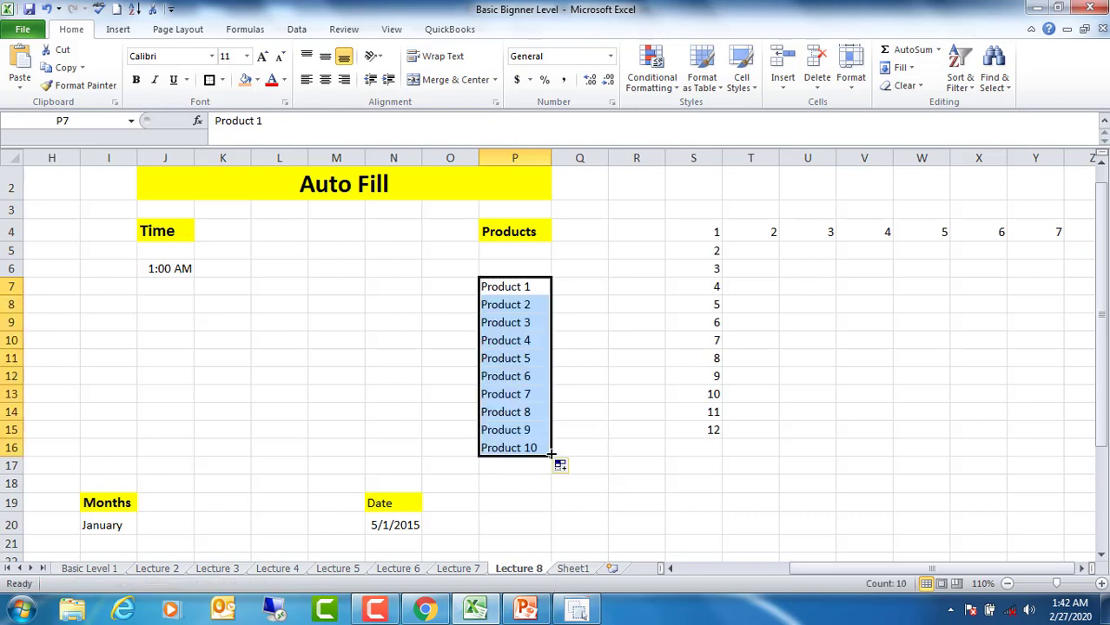
click(580, 317)
Fill Product 2 and Product 3 across row 7 into Q7:R7
click(528, 286)
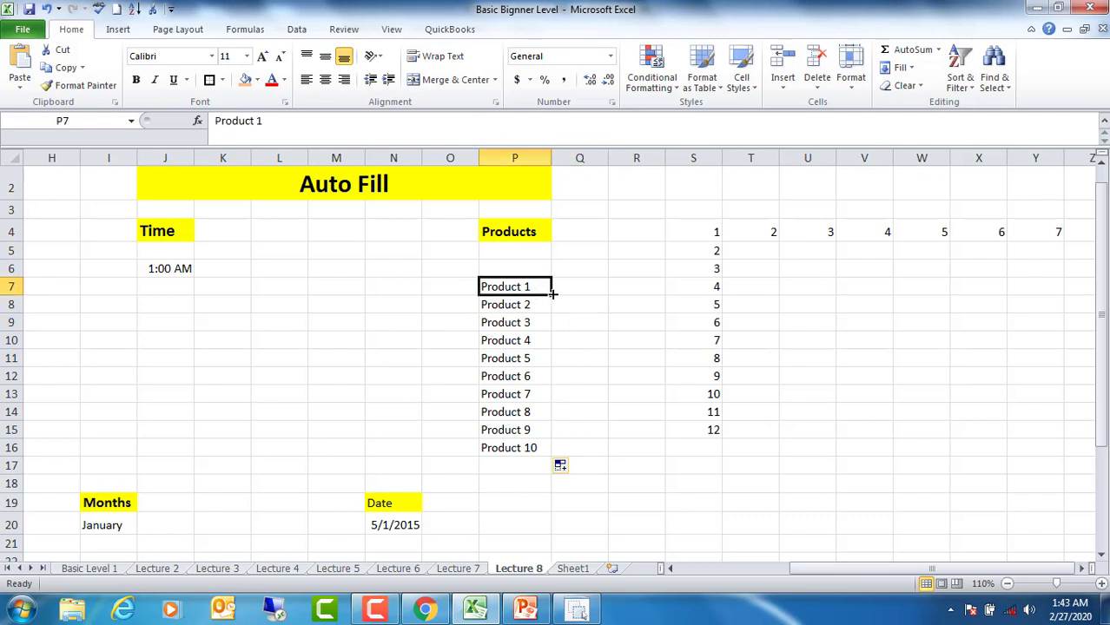
drag(552, 295, 648, 290)
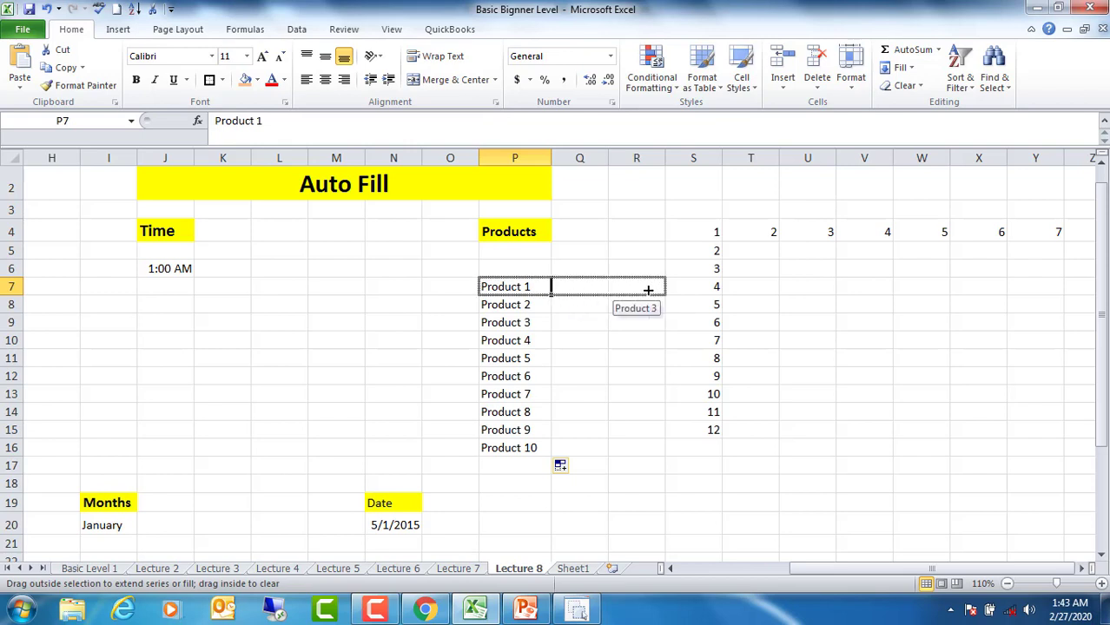
drag(648, 290, 647, 293)
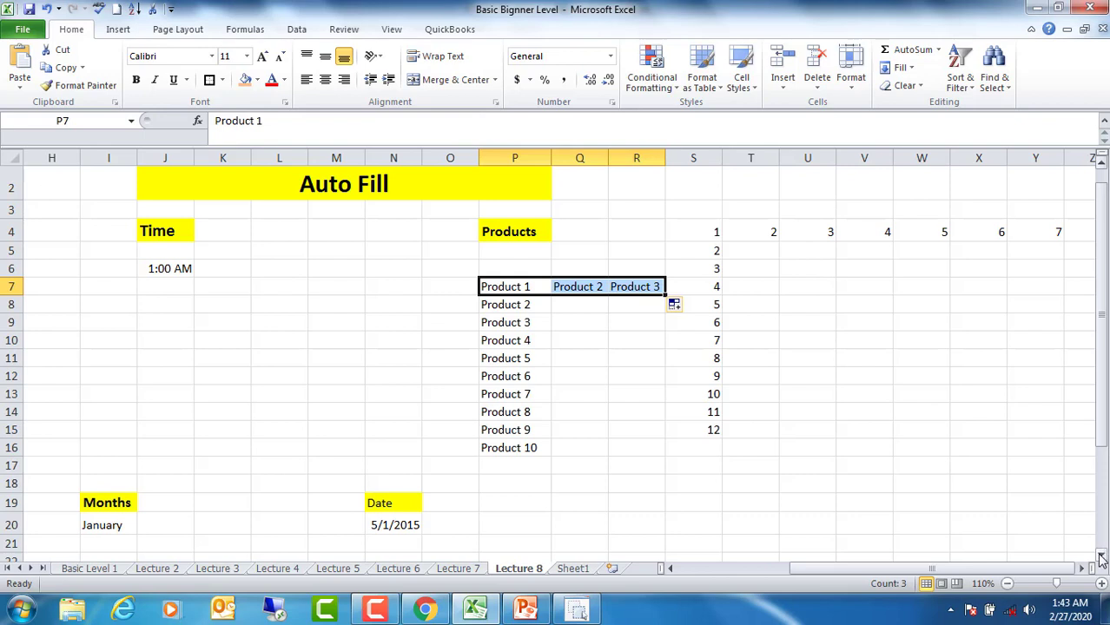
double_click(1102, 556)
click(1102, 556)
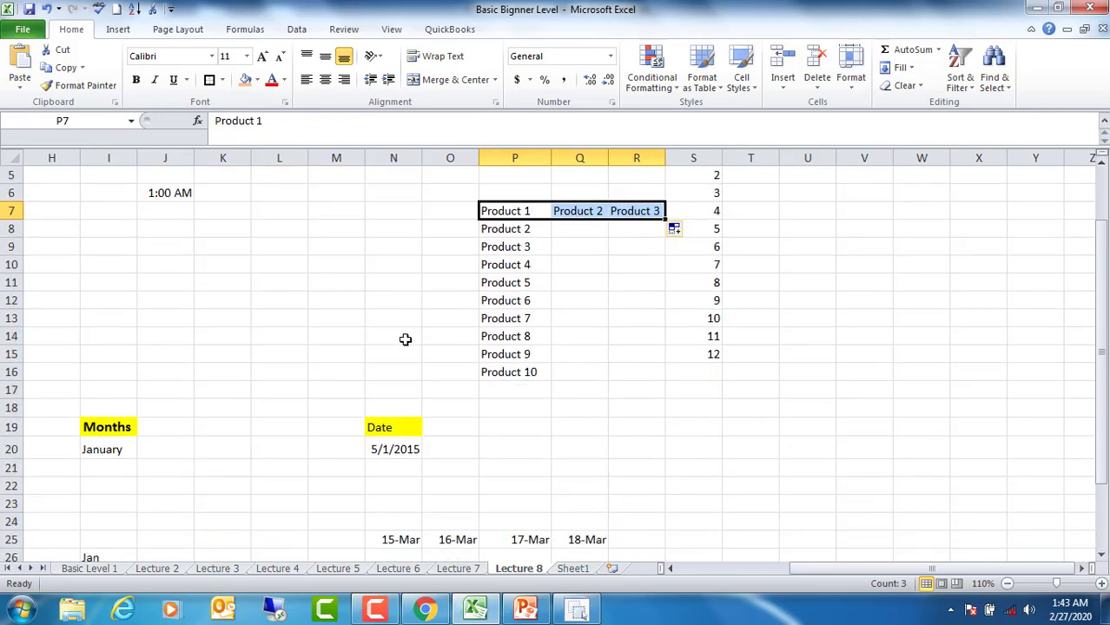
Fill hourly times from 1:00 AM down to 8:00 AM in J6:J13
click(1102, 163)
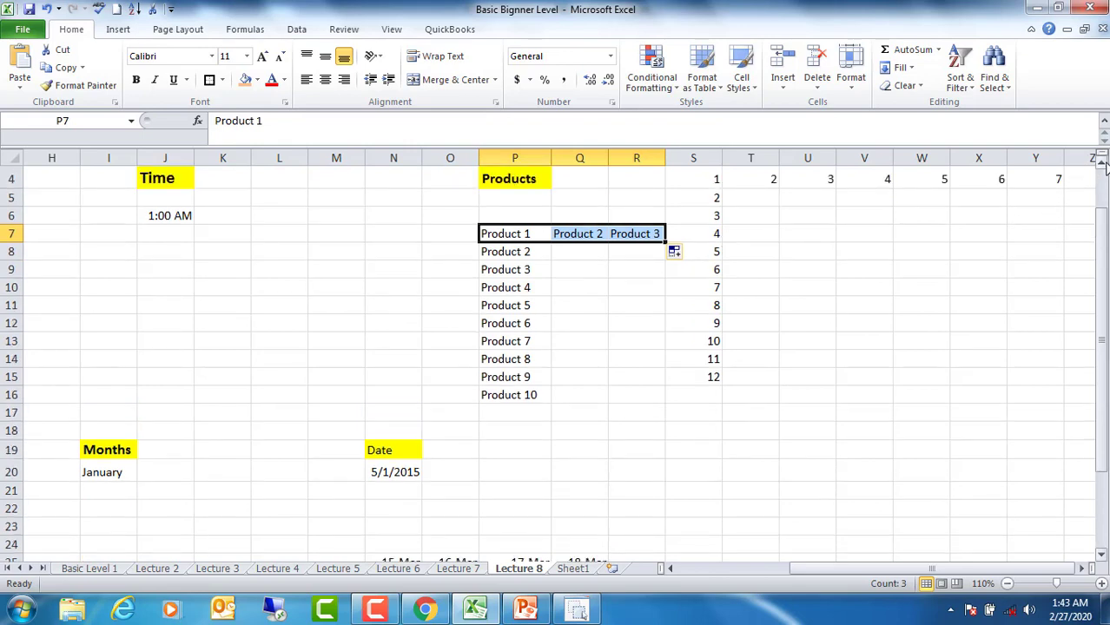
click(670, 568)
click(671, 568)
click(670, 568)
click(671, 568)
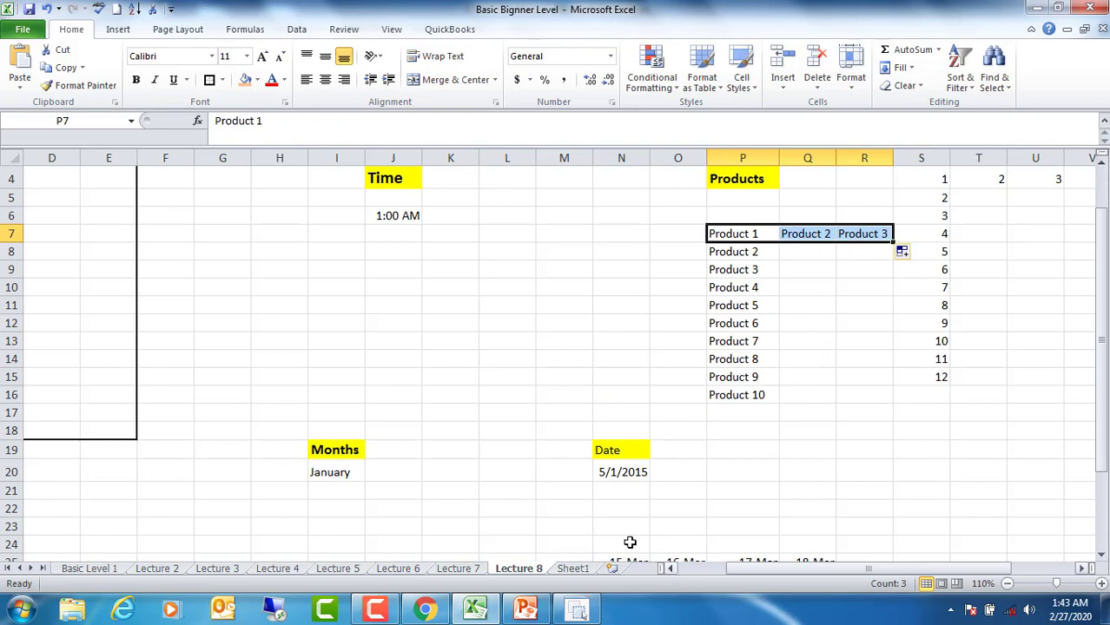
click(401, 214)
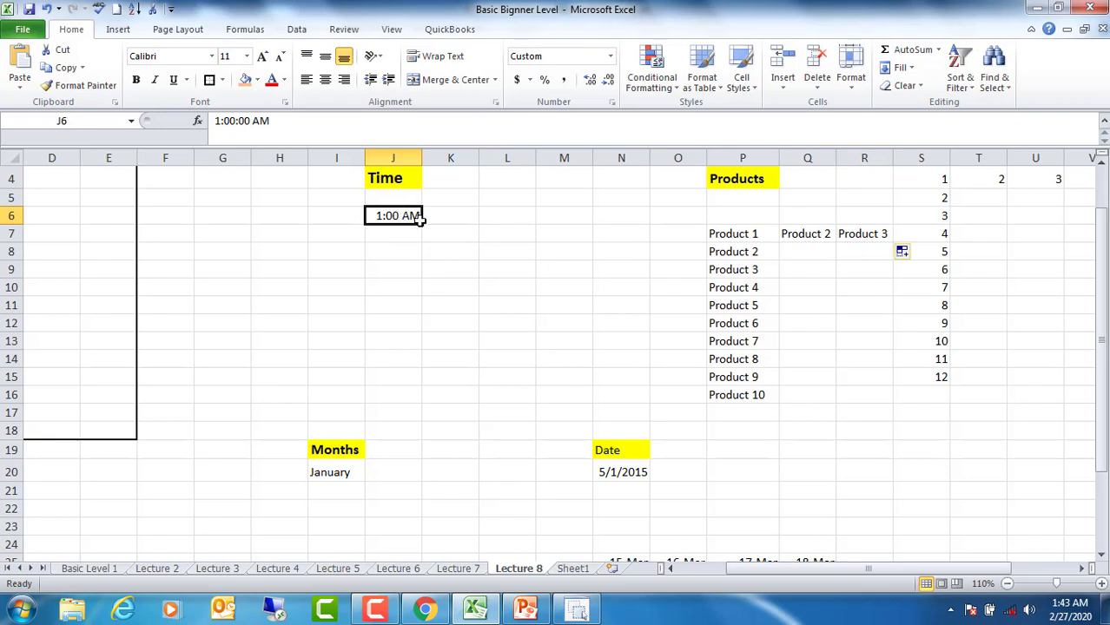
drag(422, 222, 425, 346)
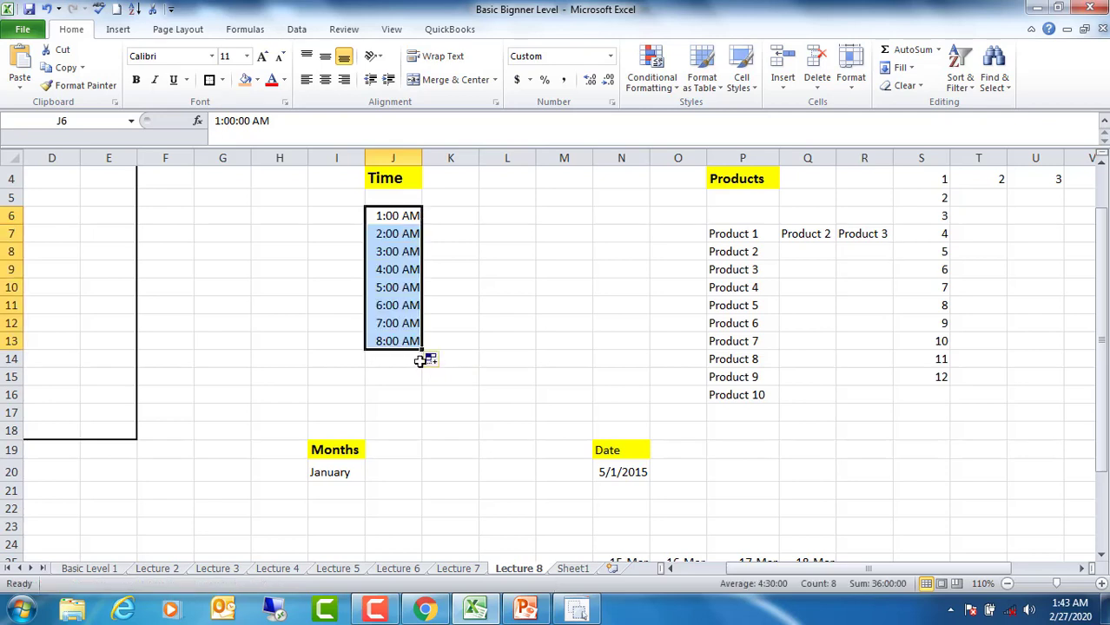
Fill hourly times across row 6 from J6 to 5:00 AM in N6
click(420, 358)
click(405, 217)
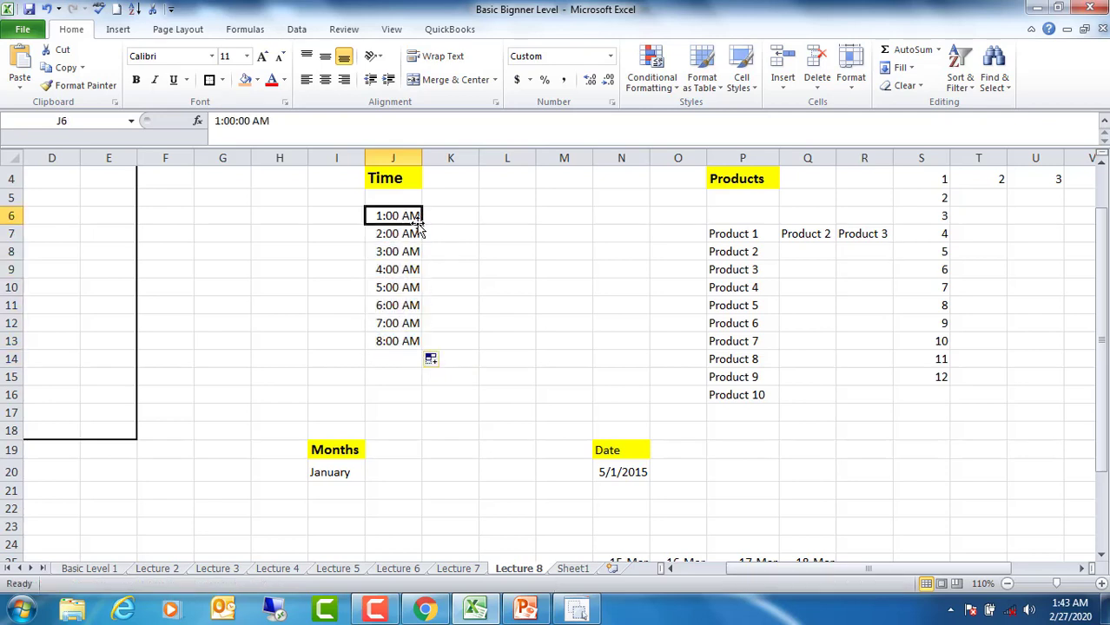
drag(423, 223, 628, 221)
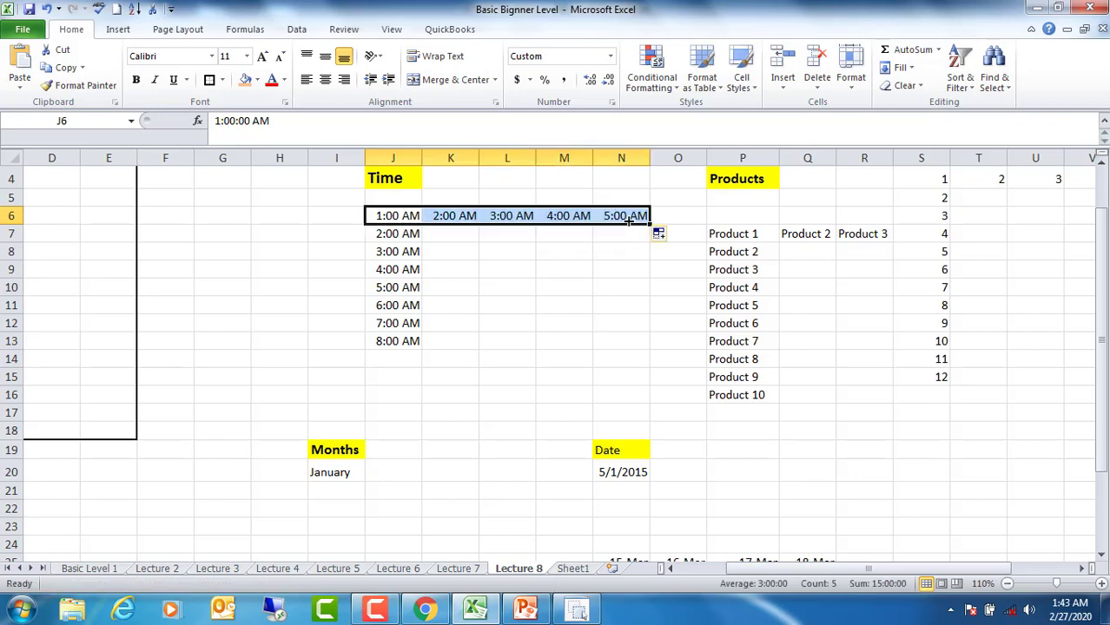
Change the start time in J6 to 1:30 AM
click(385, 215)
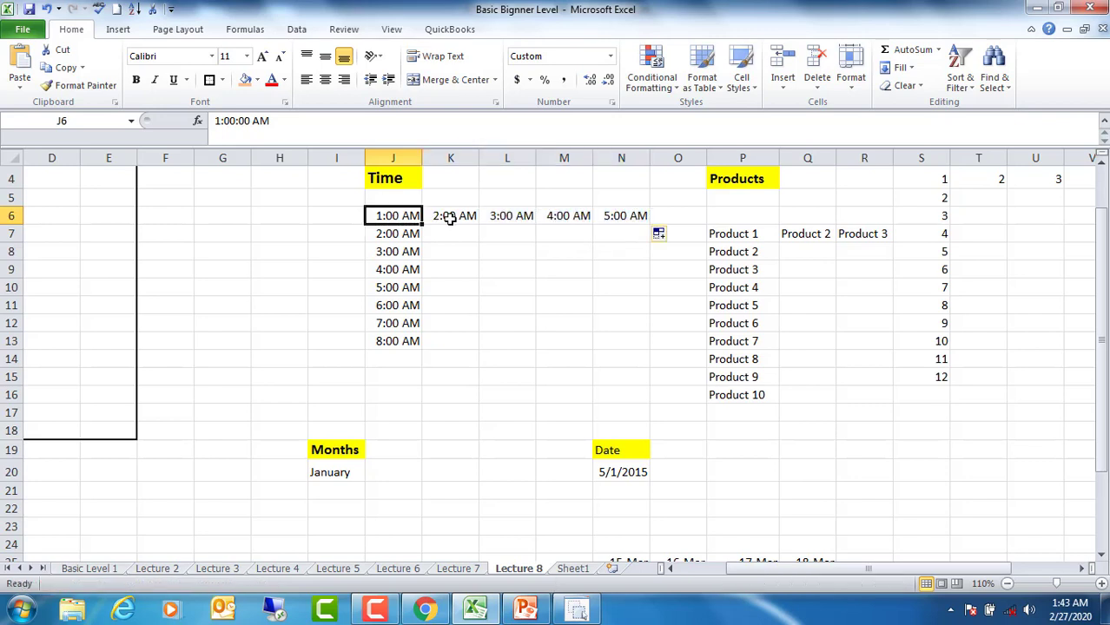
double_click(403, 215)
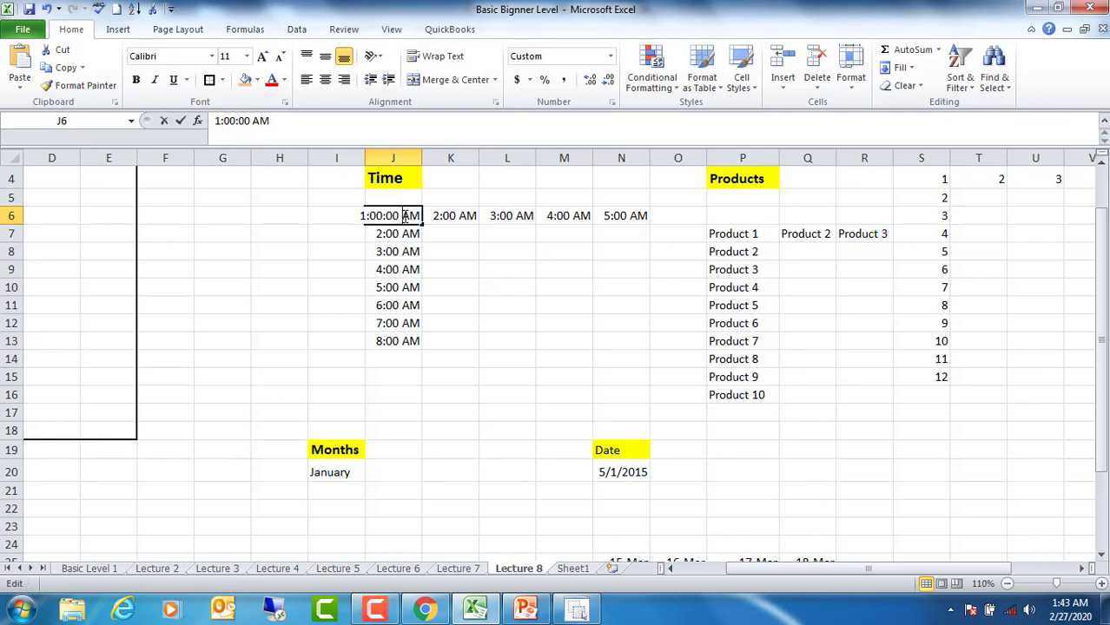
key(Left)
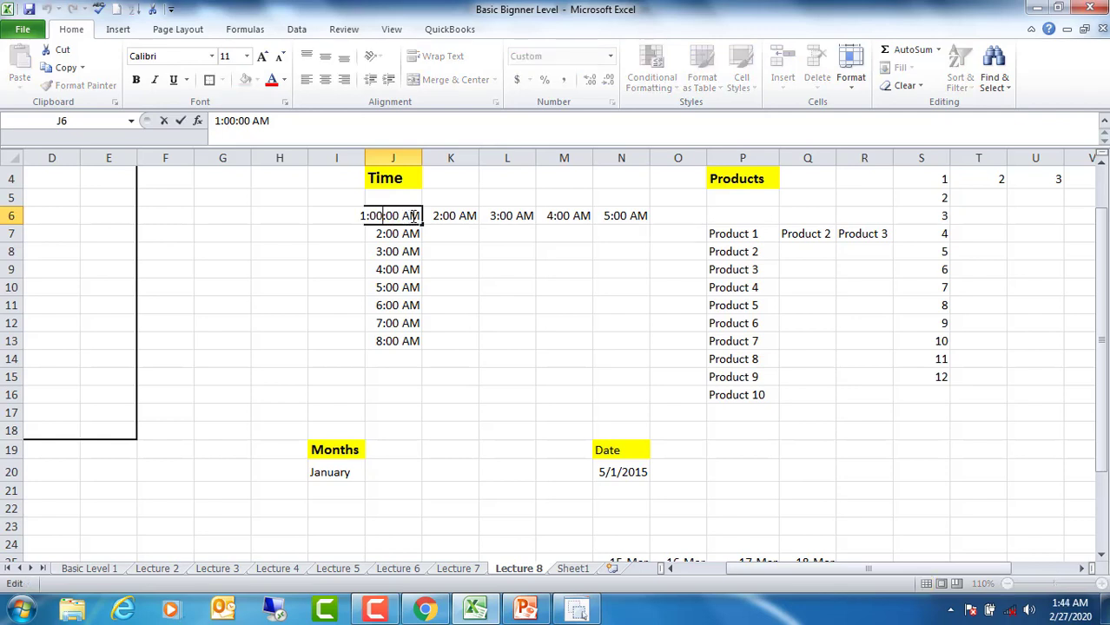
key(BackSpace)
key(BackSpace)
text(30)
key(Return)
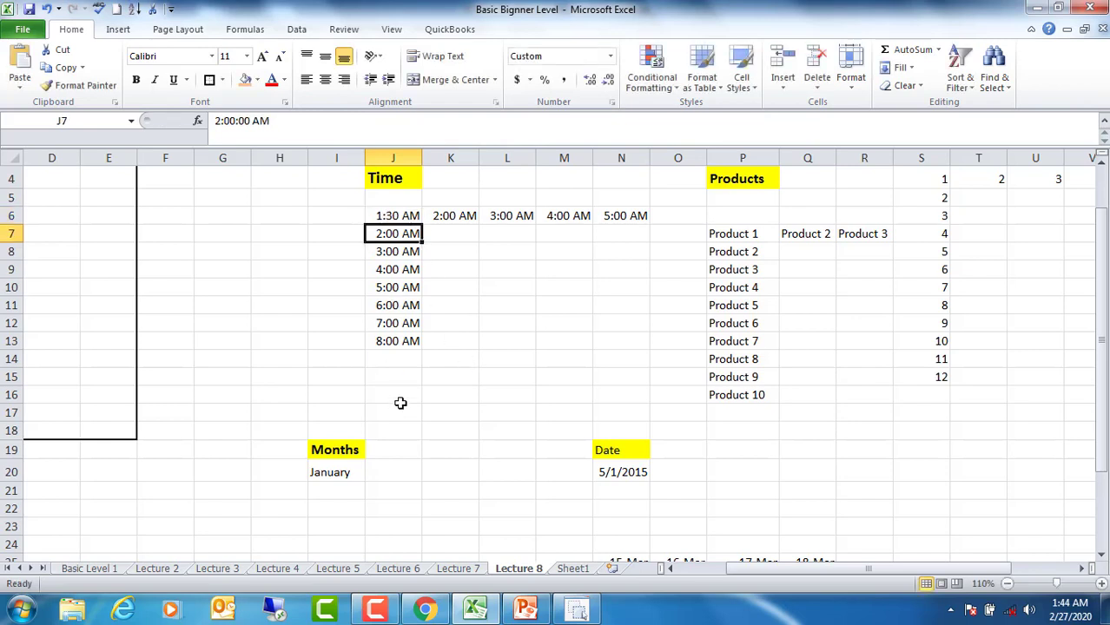
Refill half-past times down to 8:30 AM in J13 and across row 6 to 5:30 AM in N6
click(387, 216)
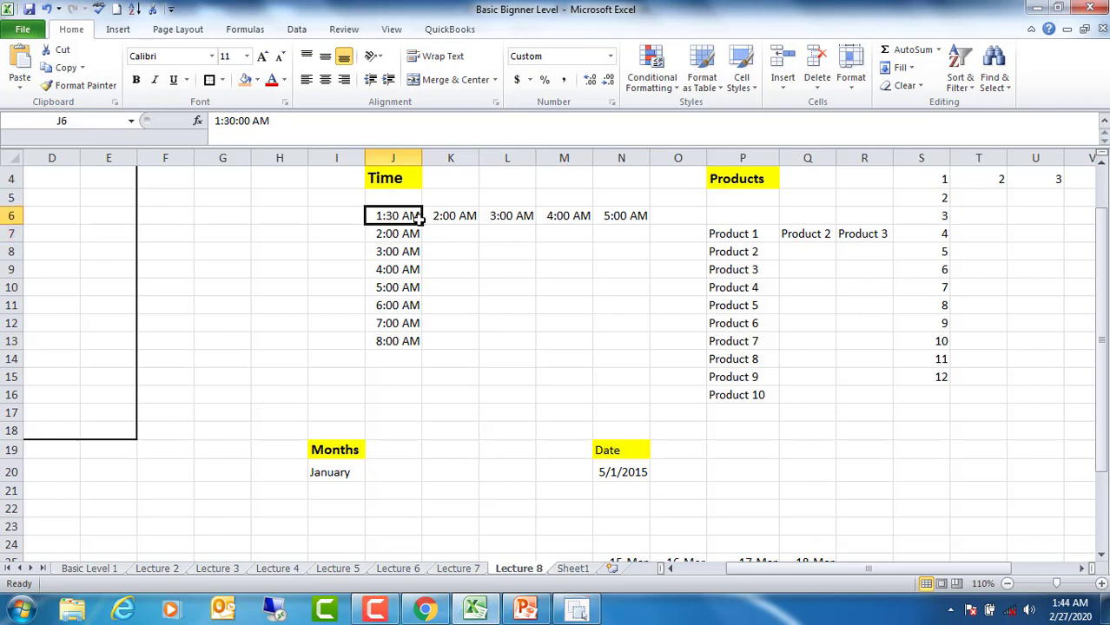
drag(421, 221, 421, 346)
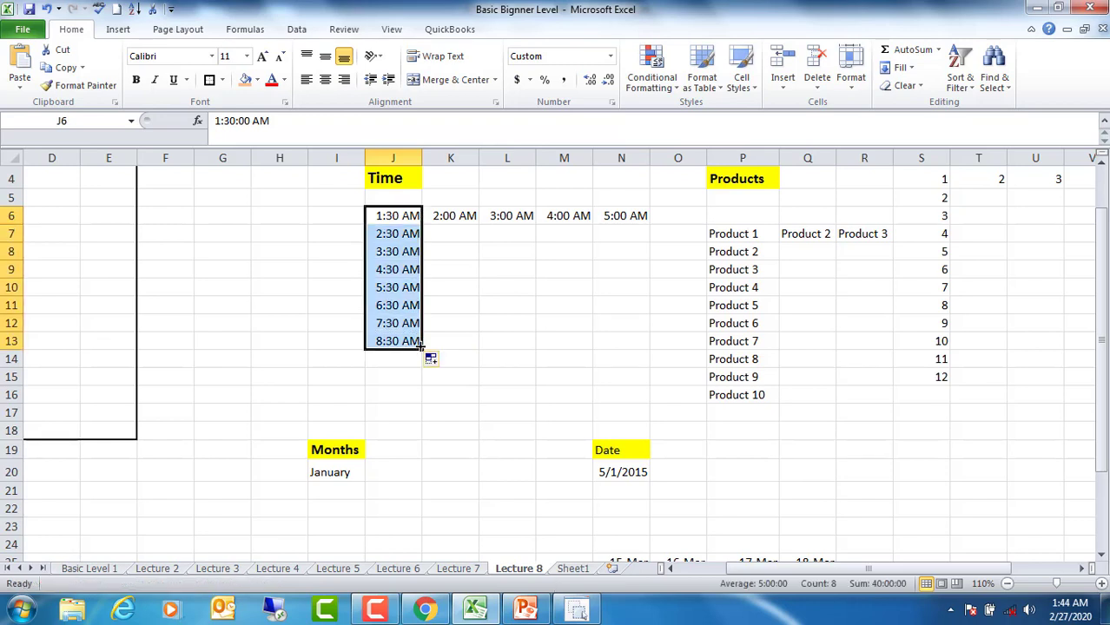
click(396, 218)
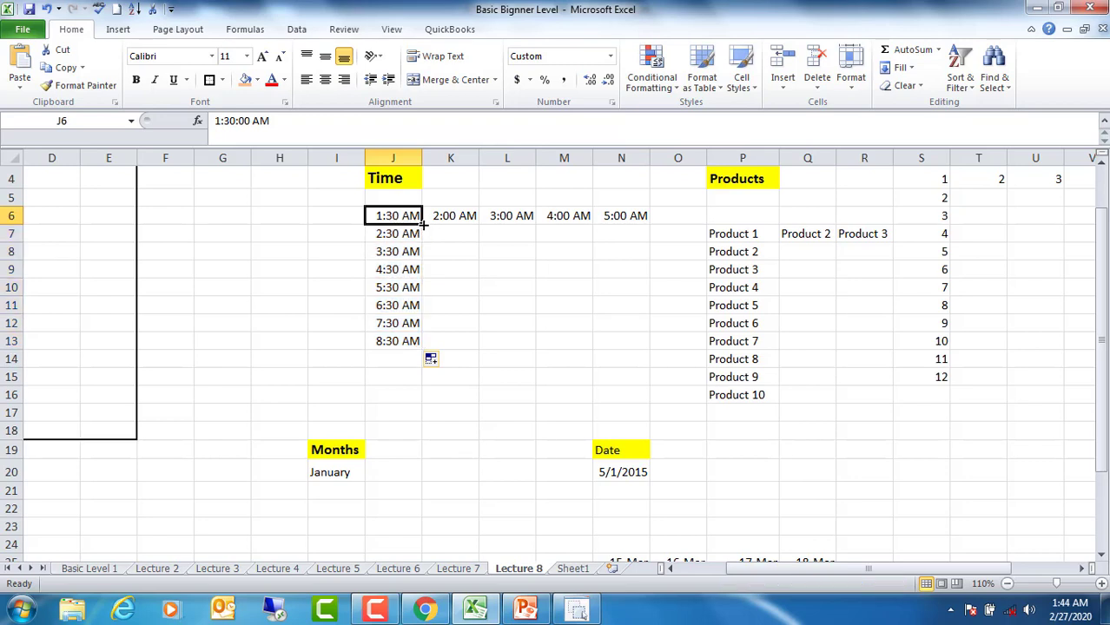
drag(423, 223, 603, 219)
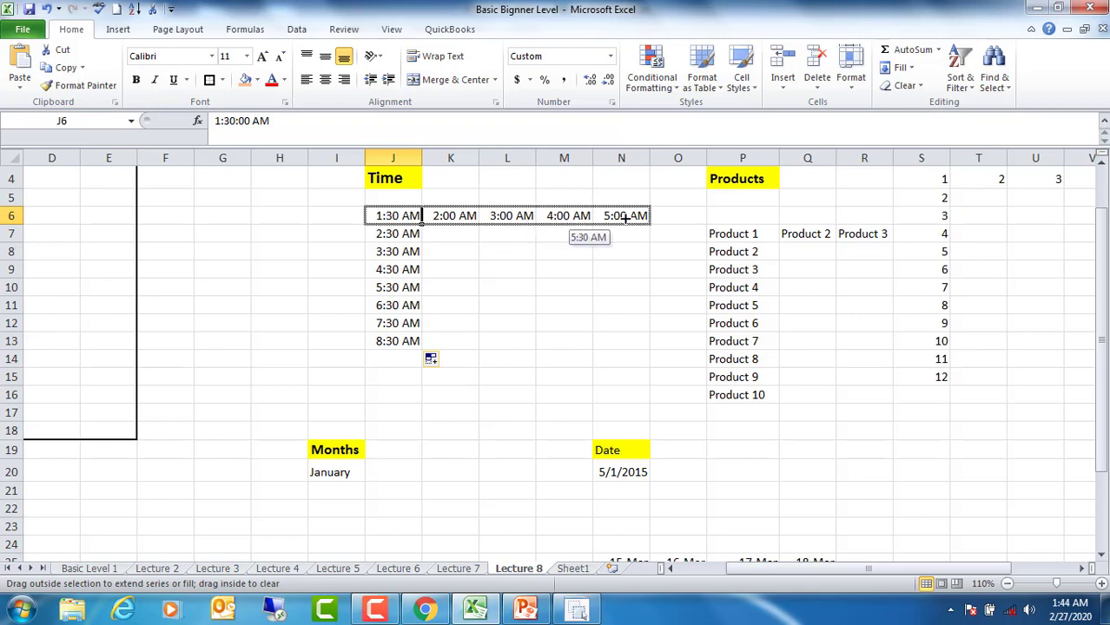
drag(602, 219, 625, 219)
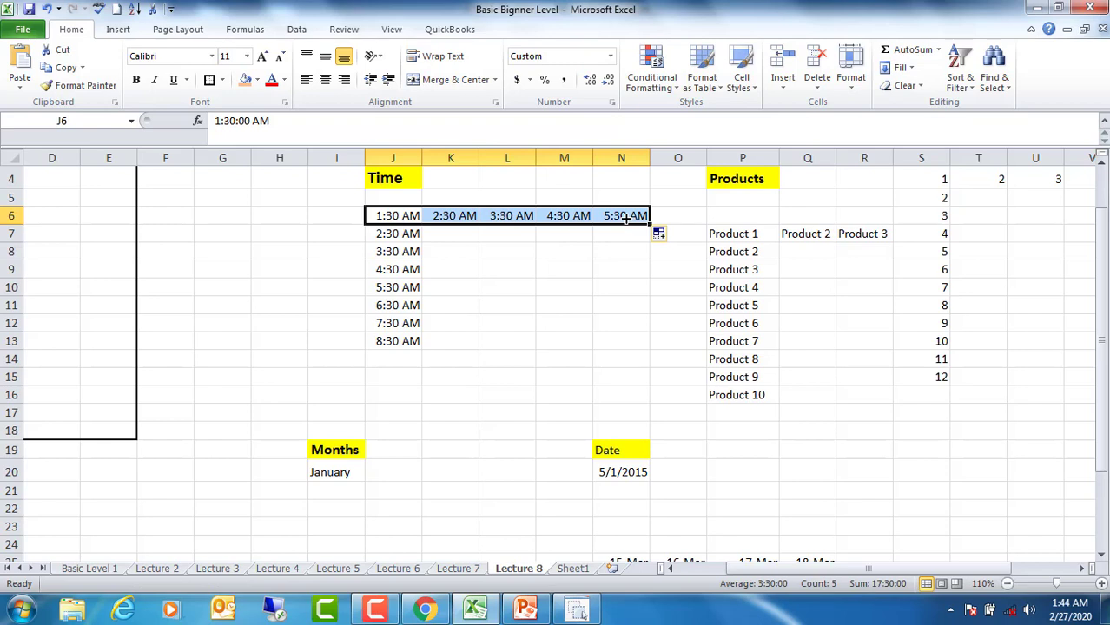
Fill 5:30 to 8:30 AM across row 9 into K9:N9 from J9
click(417, 274)
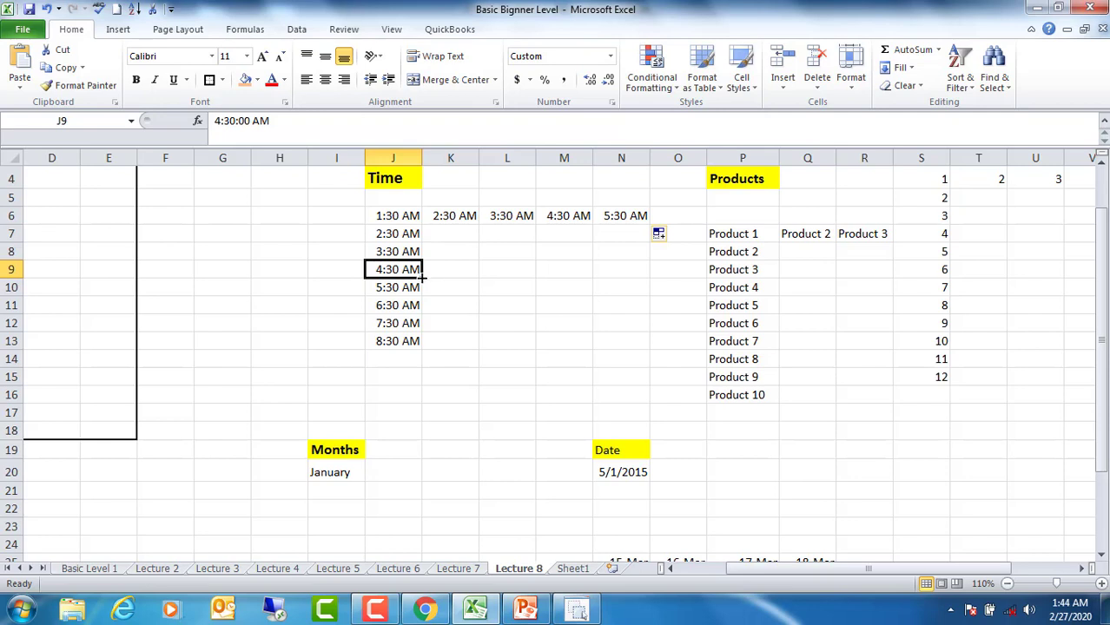
drag(422, 277, 533, 278)
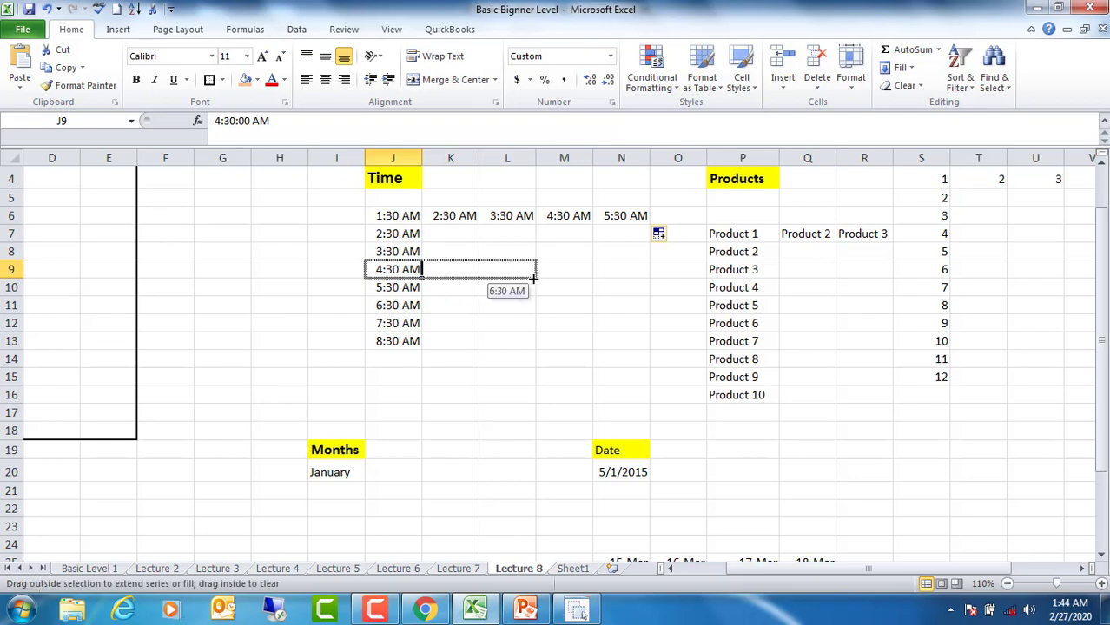
drag(533, 278, 627, 272)
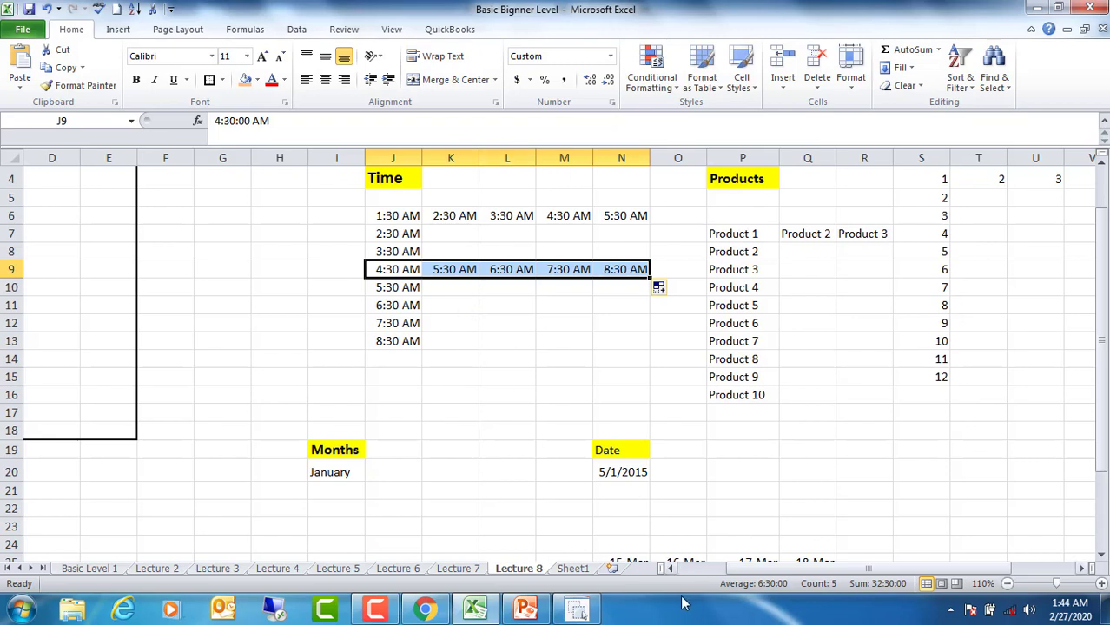
Fill the Qtr 1 quarter series across row 21 from A21 to E21
click(669, 568)
click(670, 568)
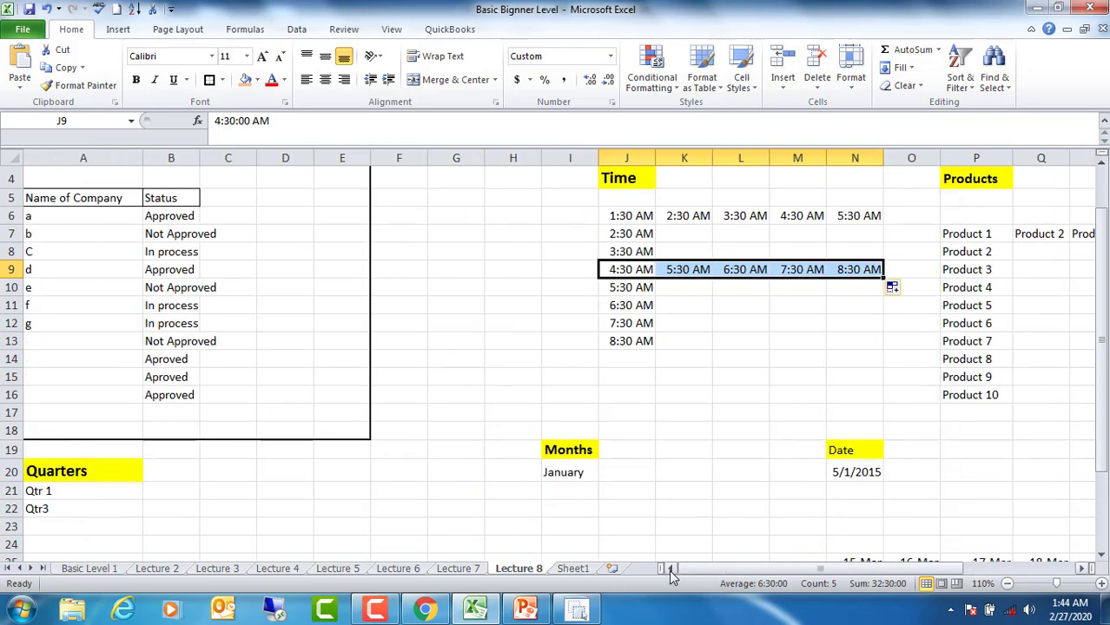
click(1101, 556)
click(1101, 556)
click(1101, 555)
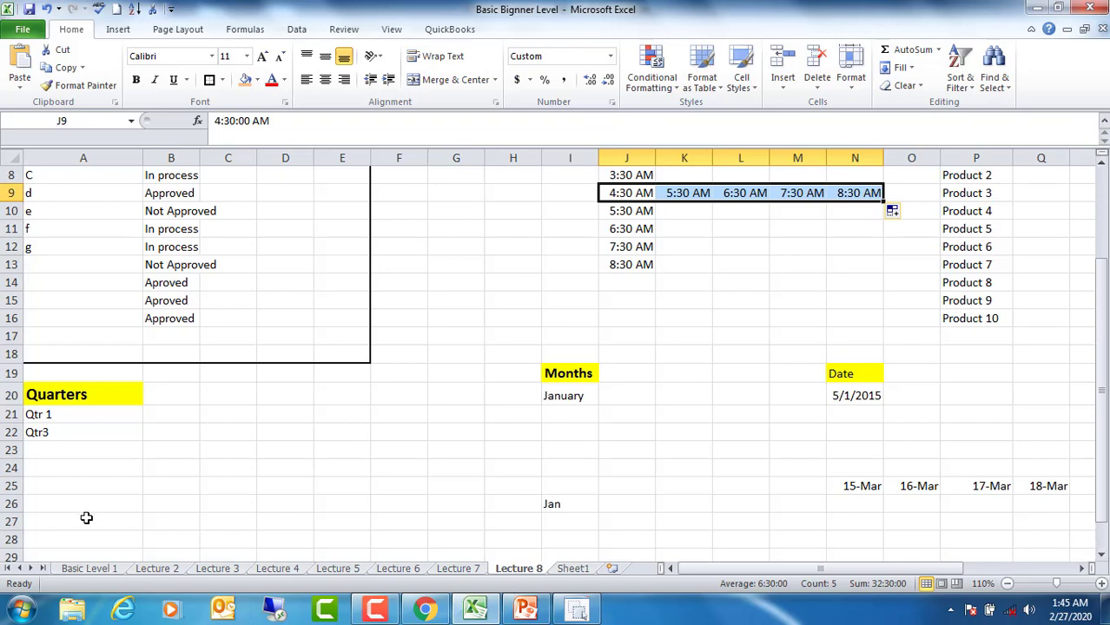
click(76, 415)
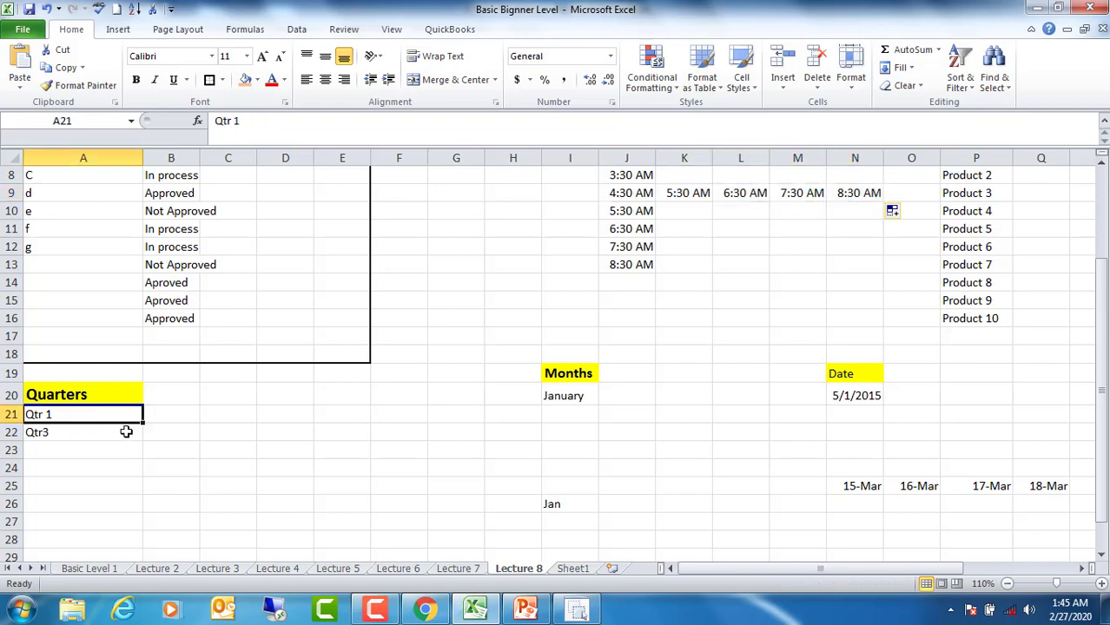
drag(143, 423, 289, 419)
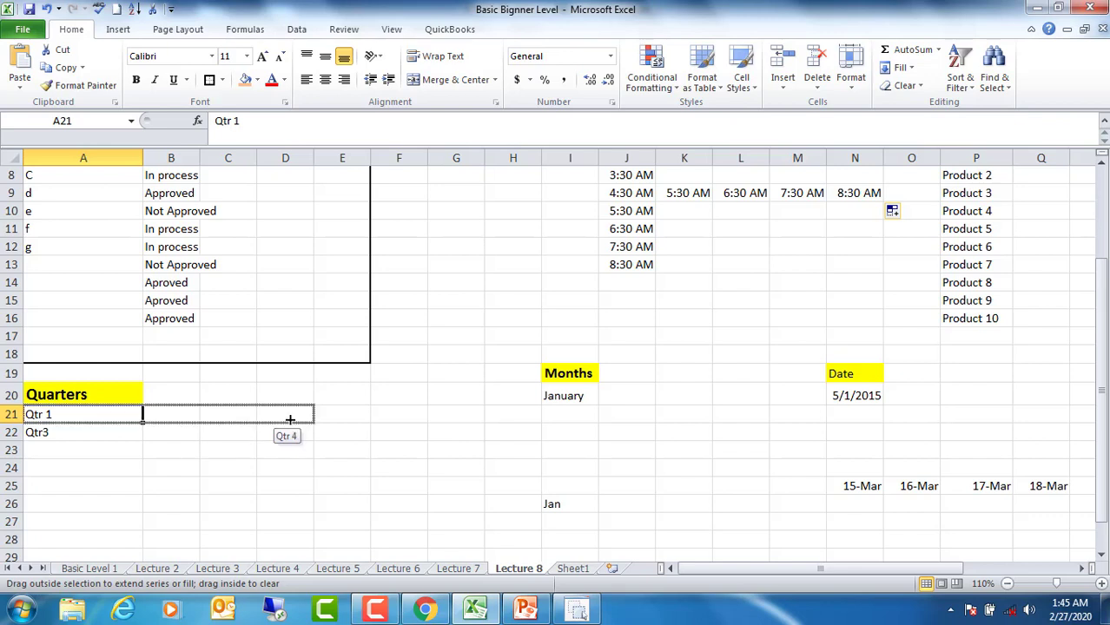
drag(290, 420, 350, 419)
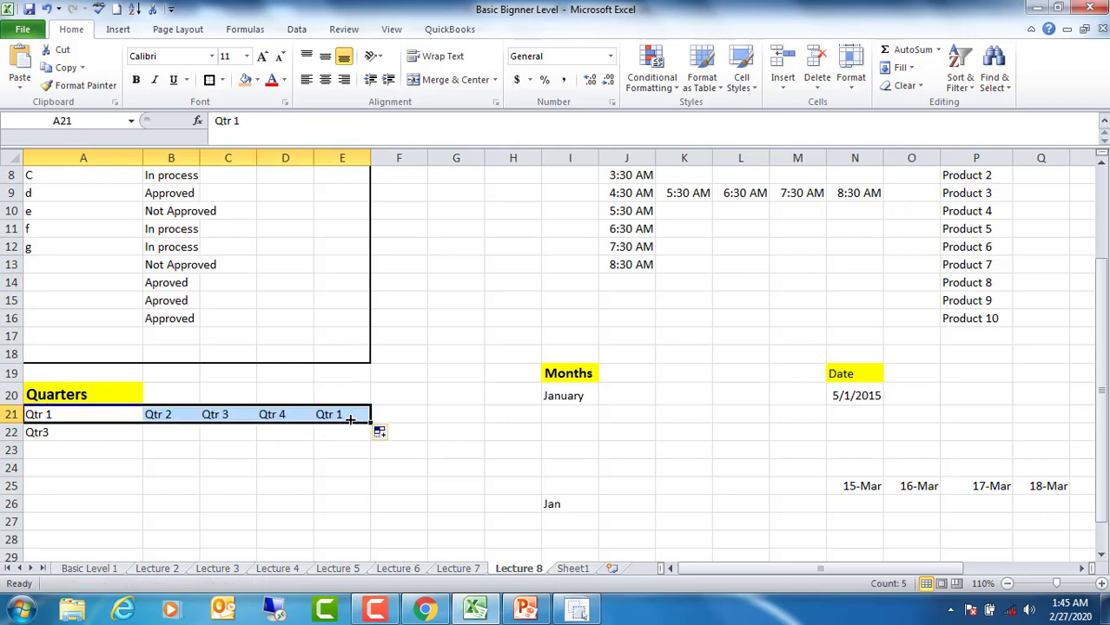
click(341, 453)
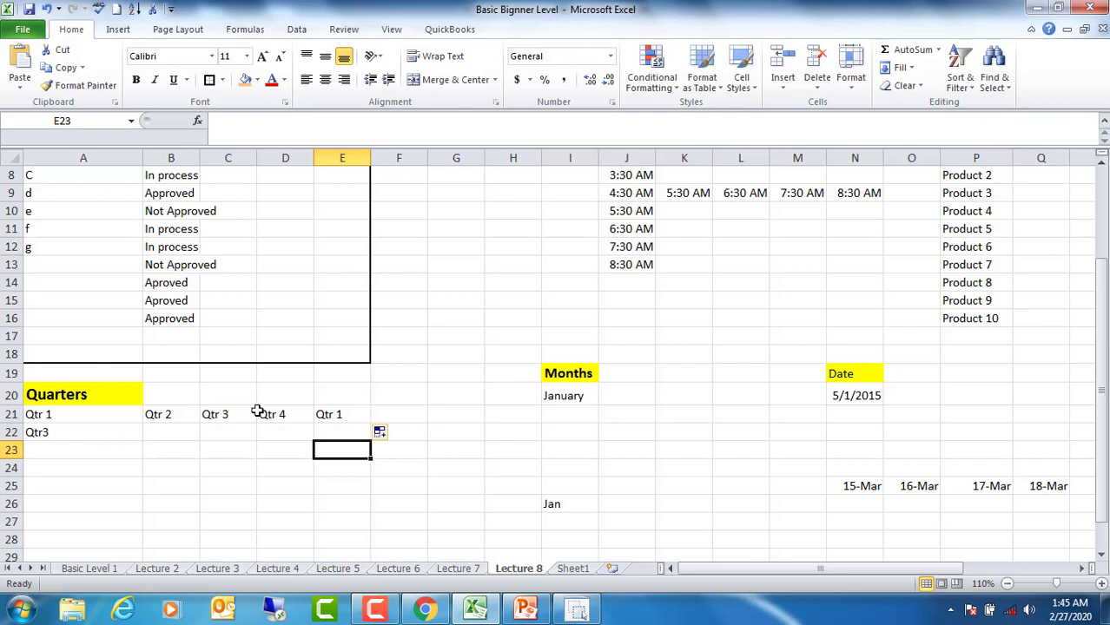
Fill the quarter series from Qtr3 in A22 down to A27
click(56, 432)
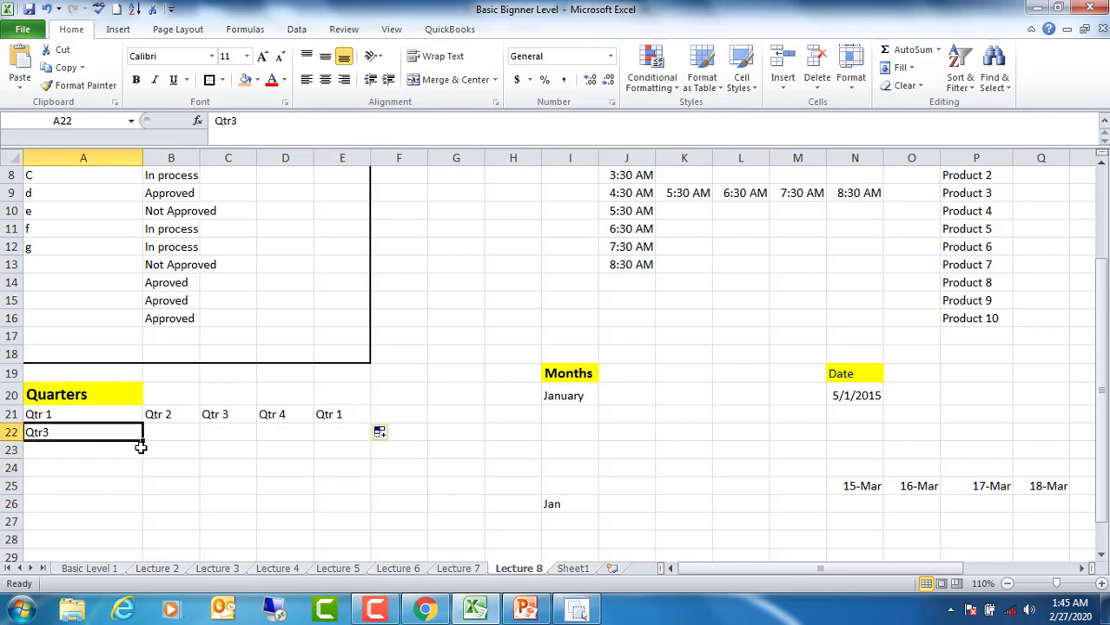
drag(143, 440, 143, 475)
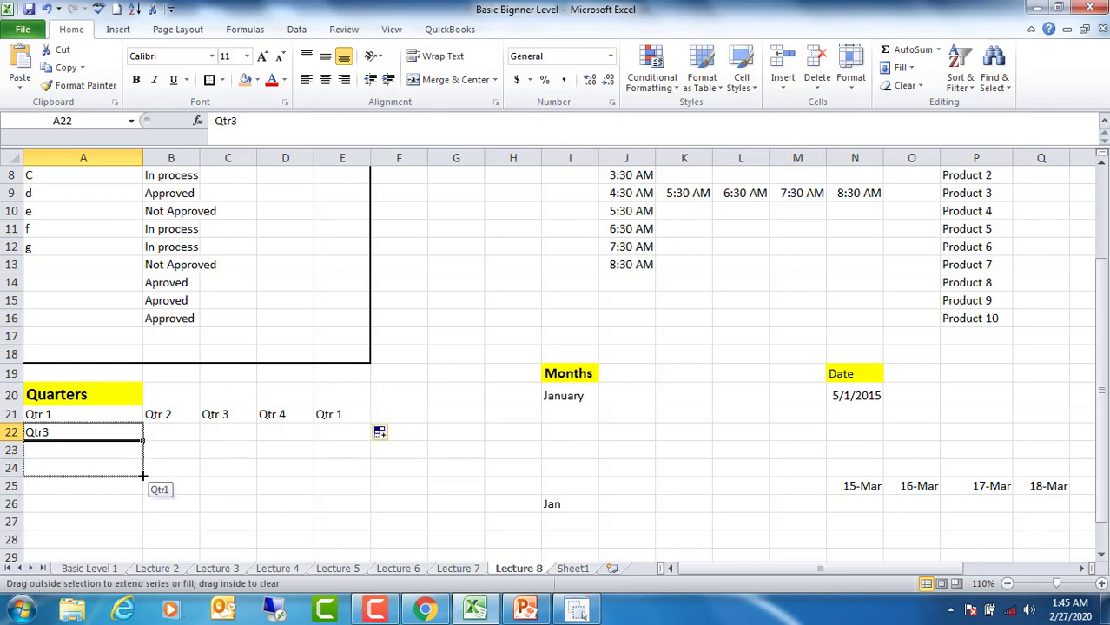
drag(143, 476, 143, 526)
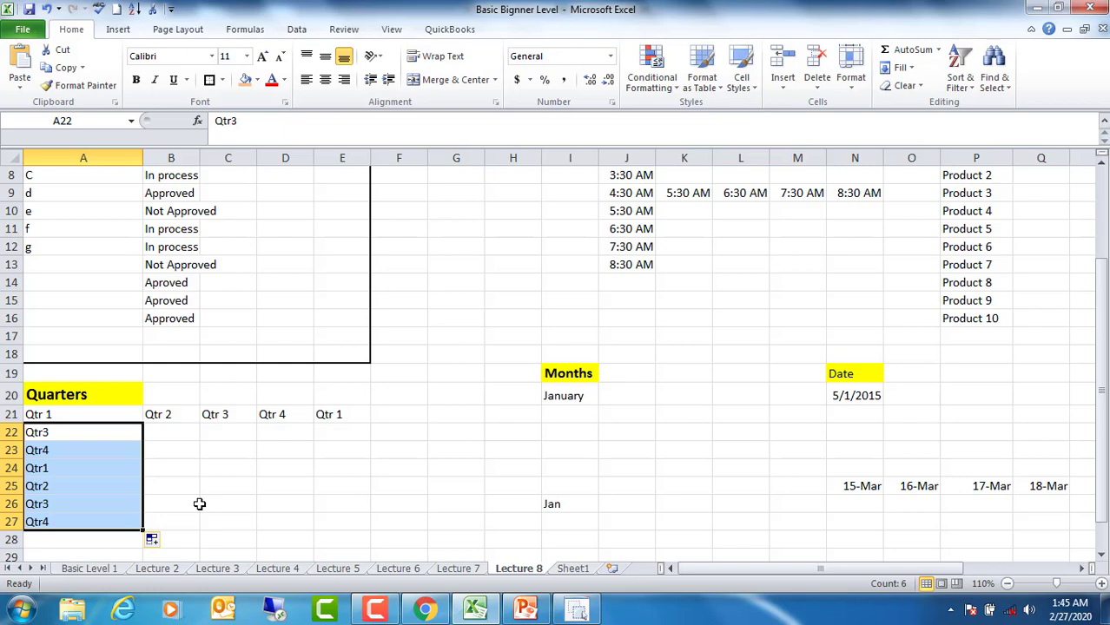
Fill the quarter series from Qtr4 in A23 across to E23
click(52, 450)
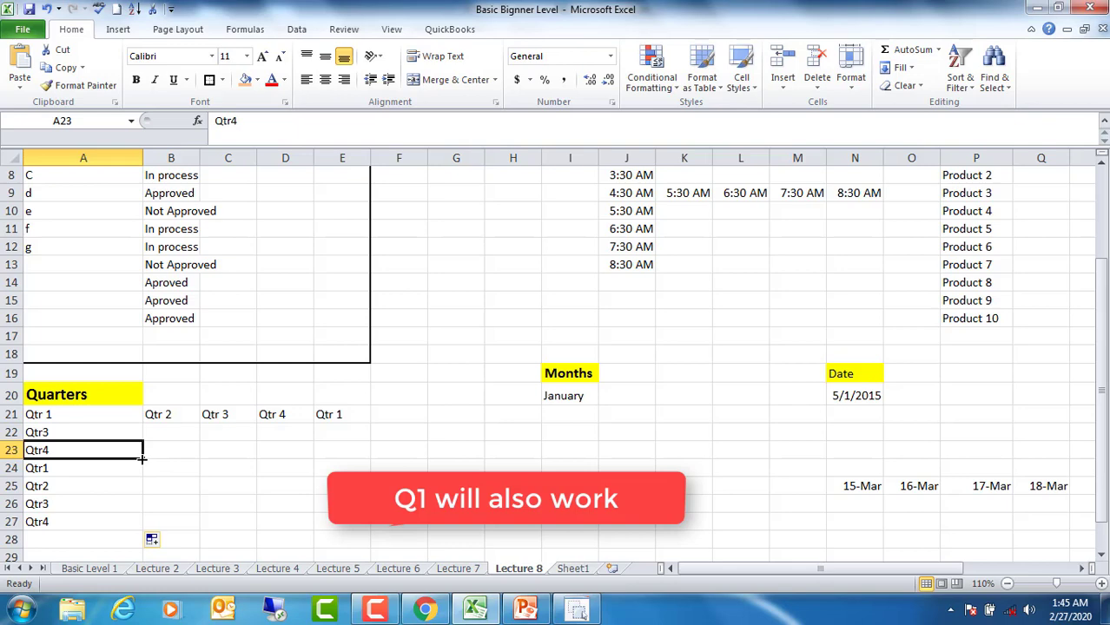
drag(142, 458, 231, 457)
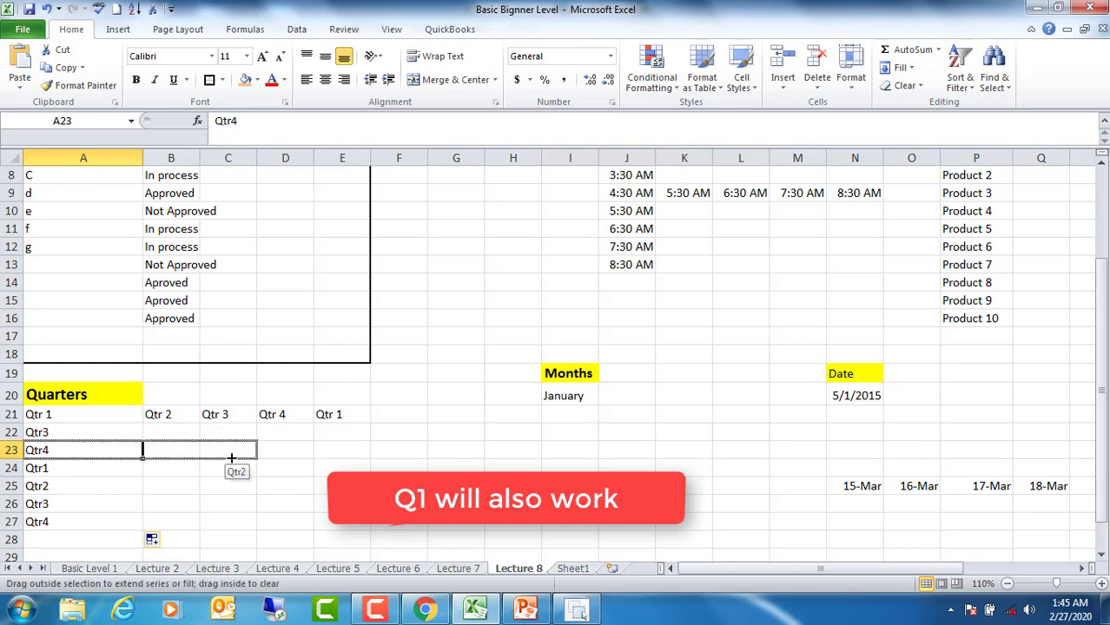
drag(230, 458, 349, 455)
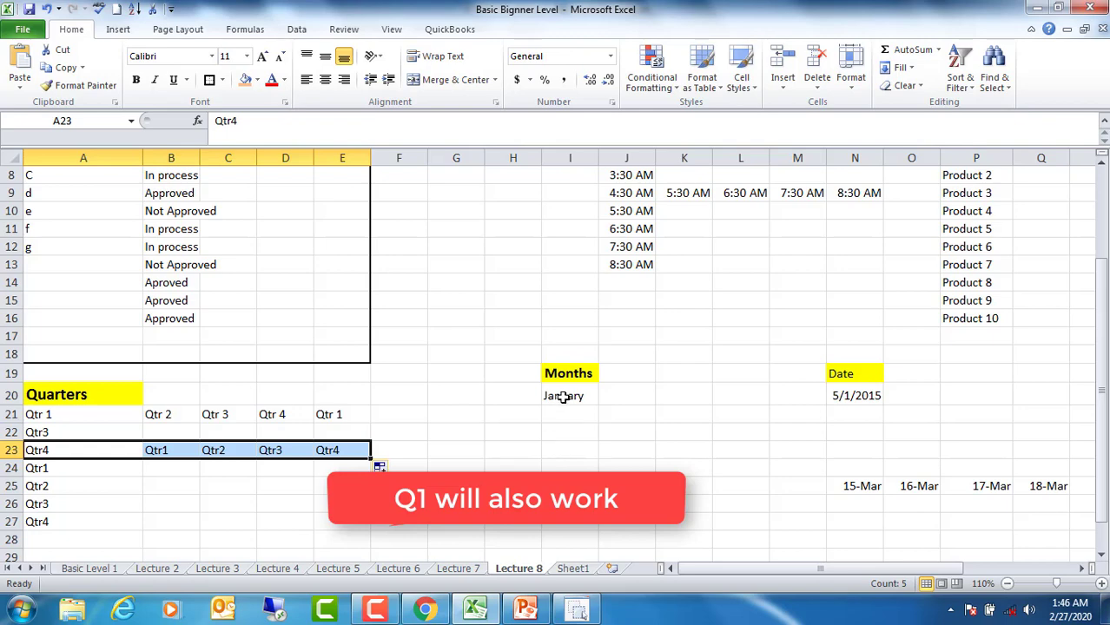
Extend January in I20 down to May in I24 and across row 20 to M20
click(562, 397)
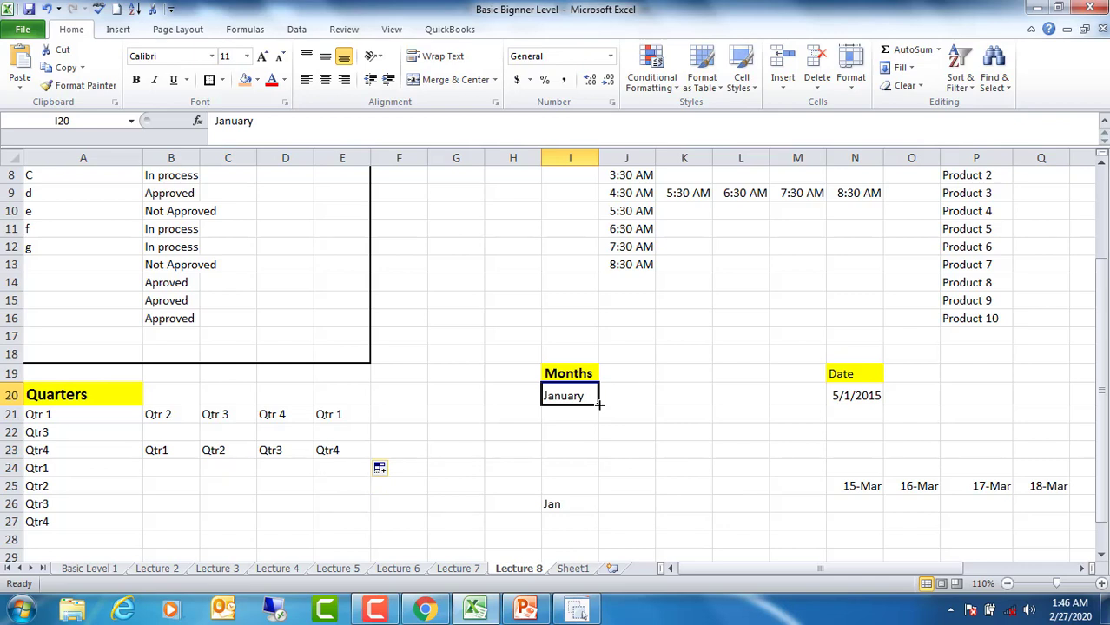
drag(599, 404, 600, 473)
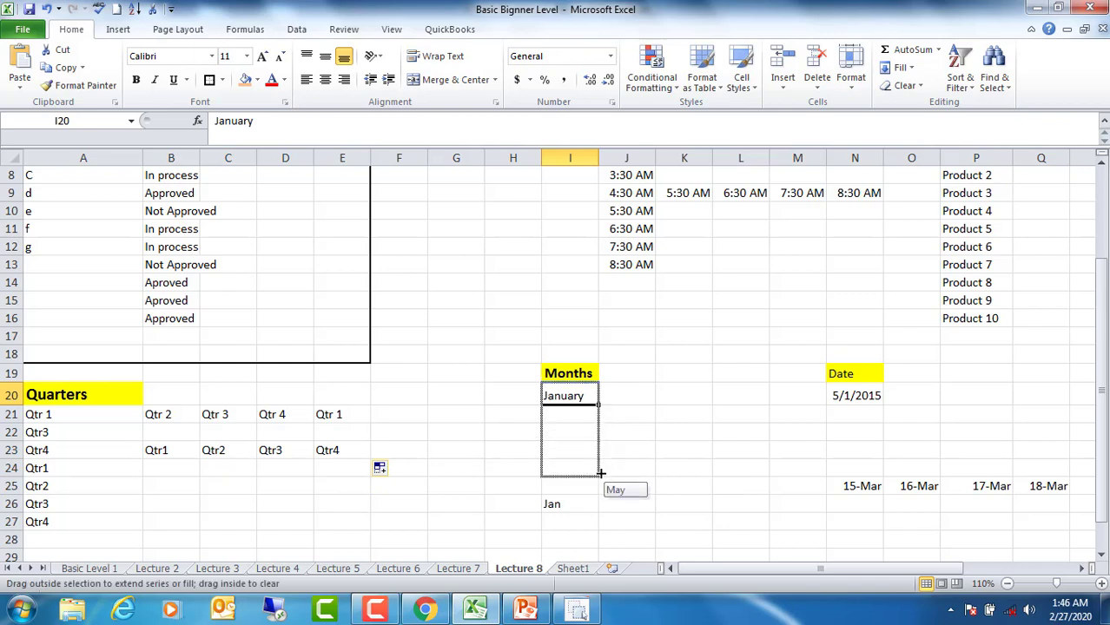
drag(600, 474, 600, 475)
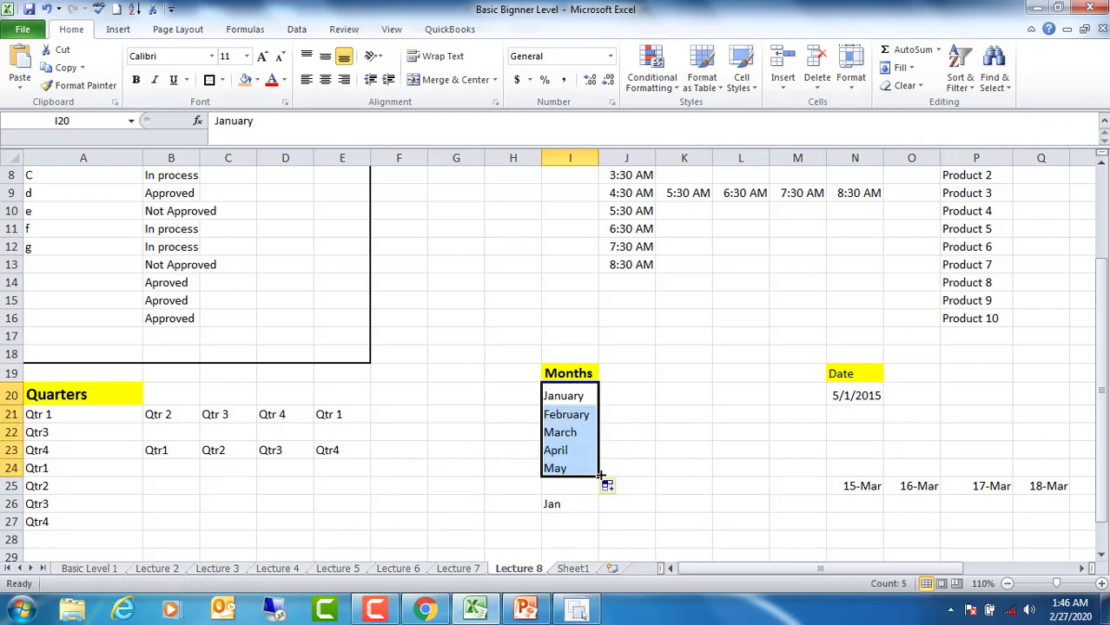
click(574, 395)
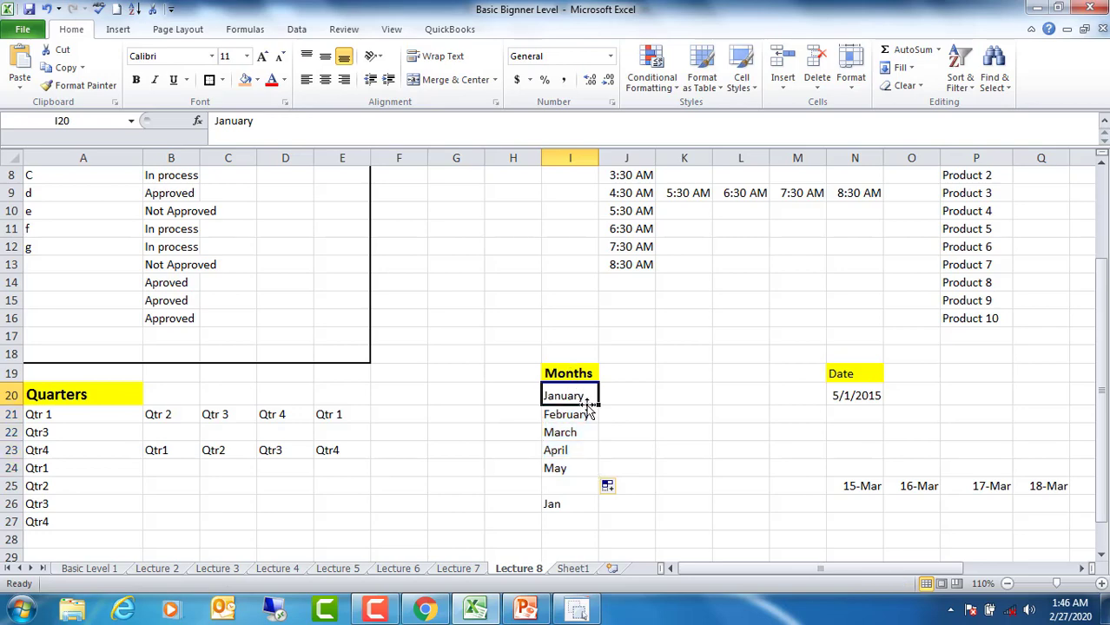
drag(599, 403, 805, 404)
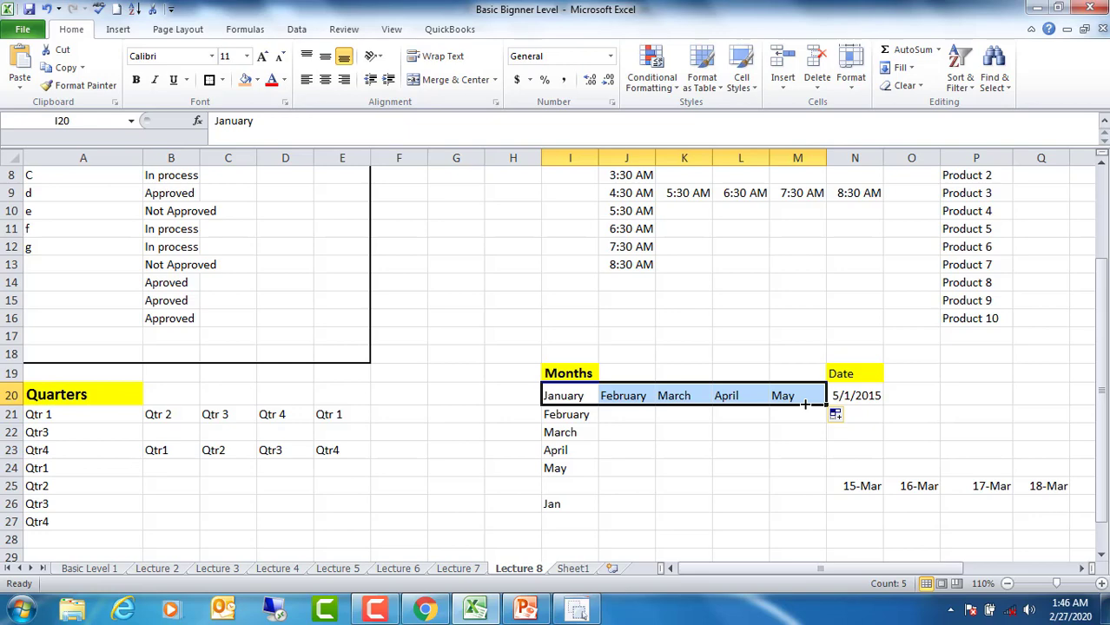
Fill Feb through May across row 26 from Jan in I26 to M26
click(564, 504)
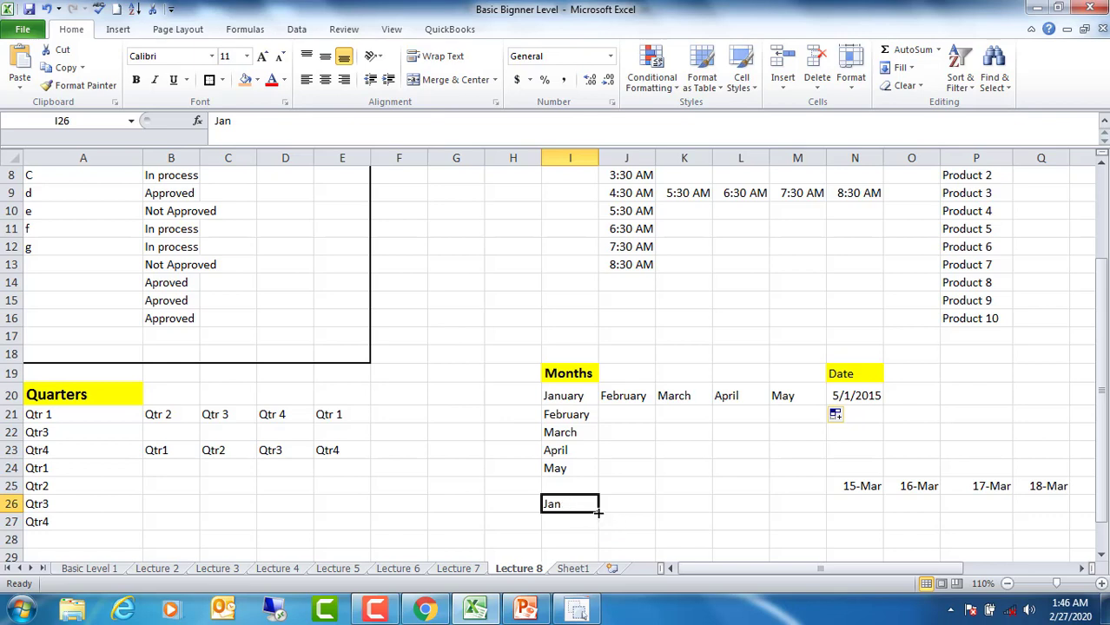
drag(598, 512, 750, 512)
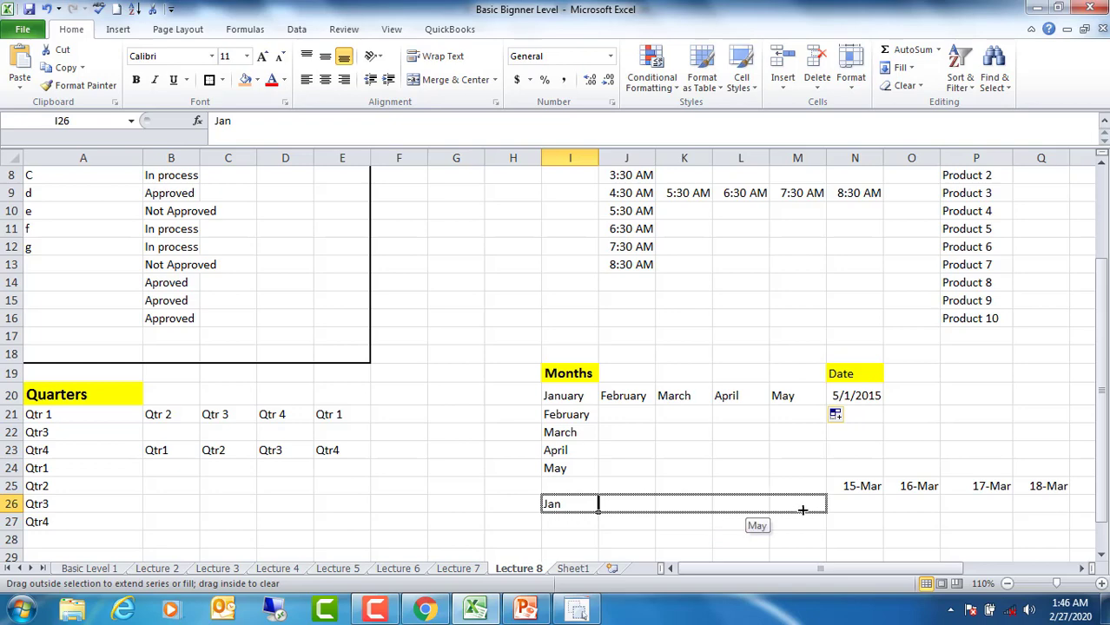
drag(751, 512, 802, 510)
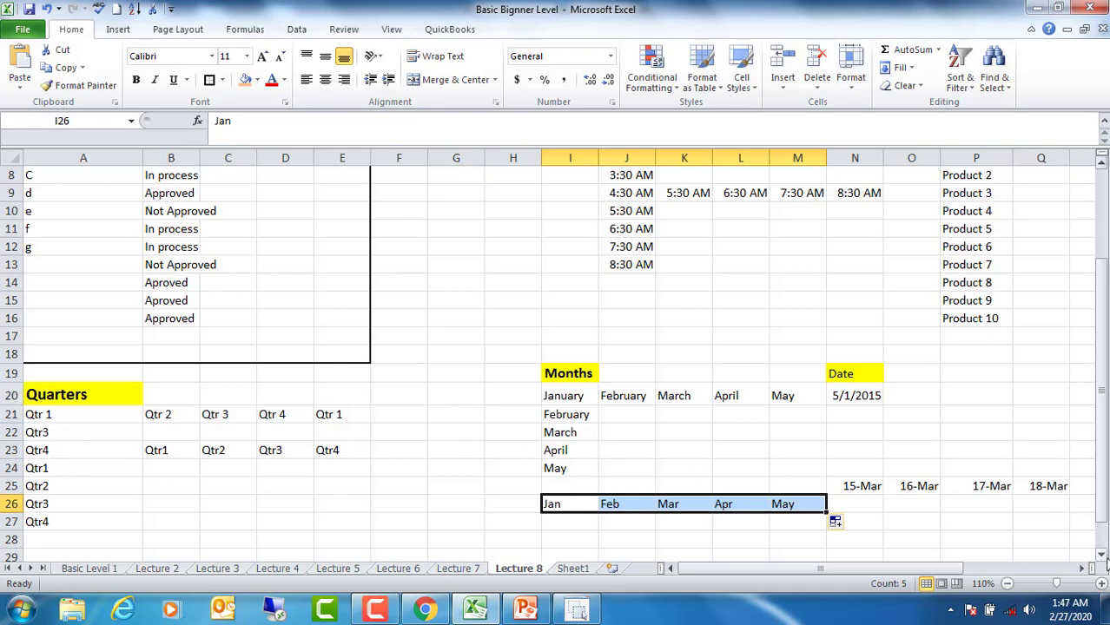
Auto-fill Quarter 1 from A30 across to F30 and down to Quarter 4 in A33
click(1100, 560)
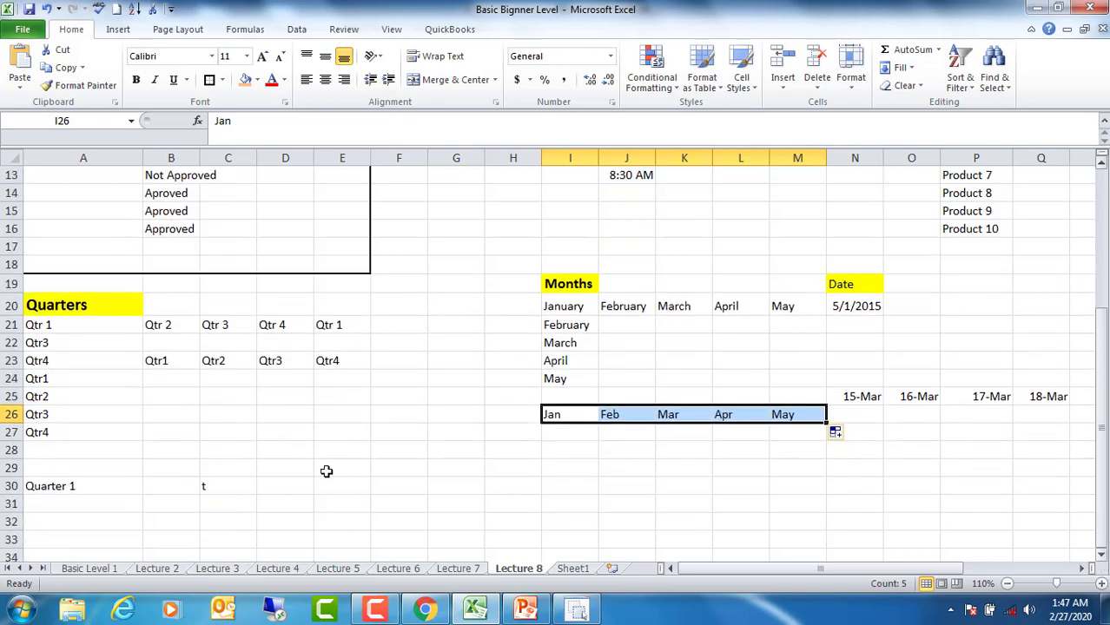
click(35, 485)
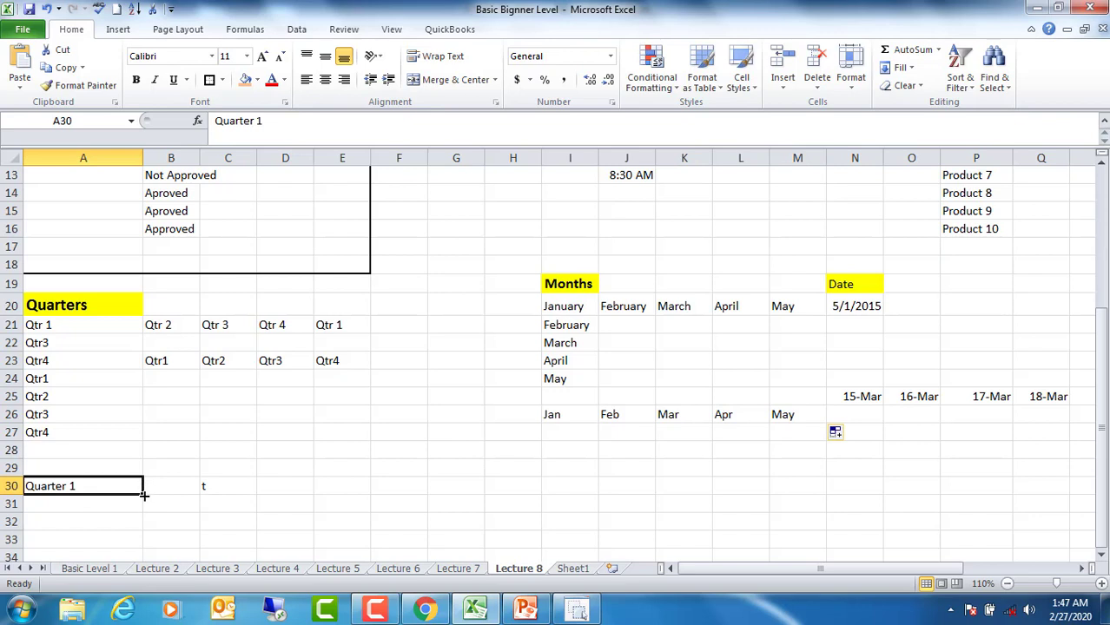
drag(143, 493, 406, 488)
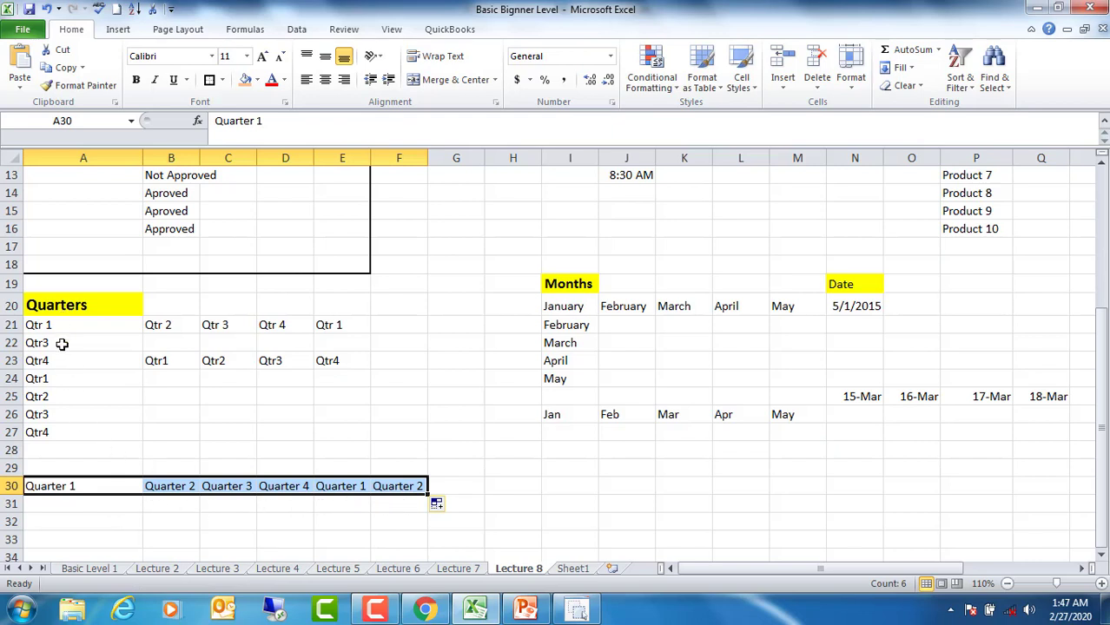
click(100, 485)
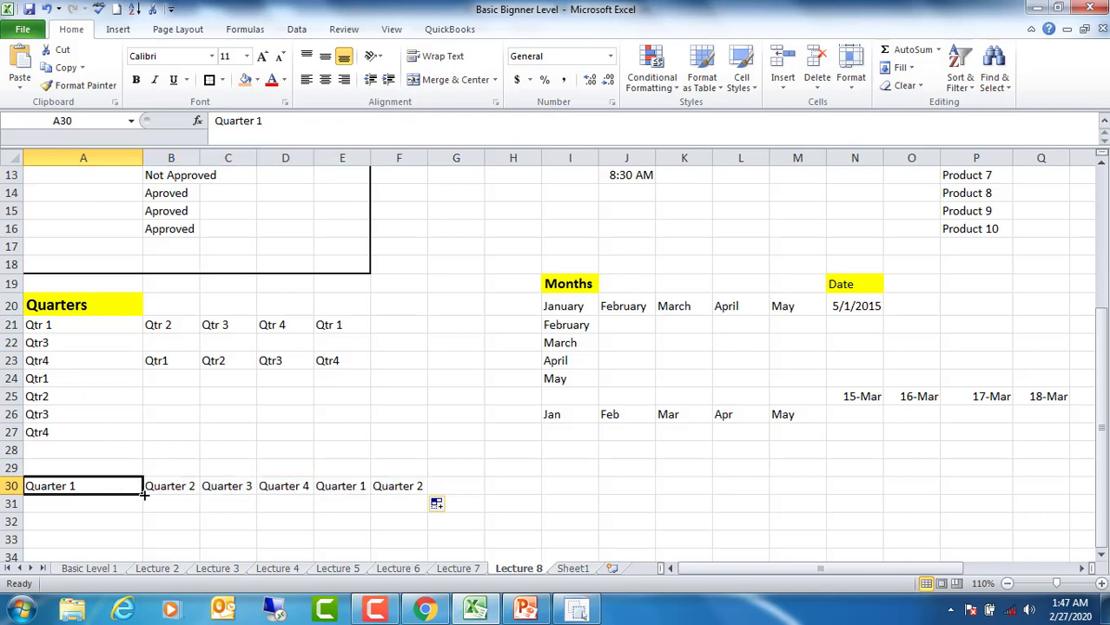
drag(143, 493, 148, 552)
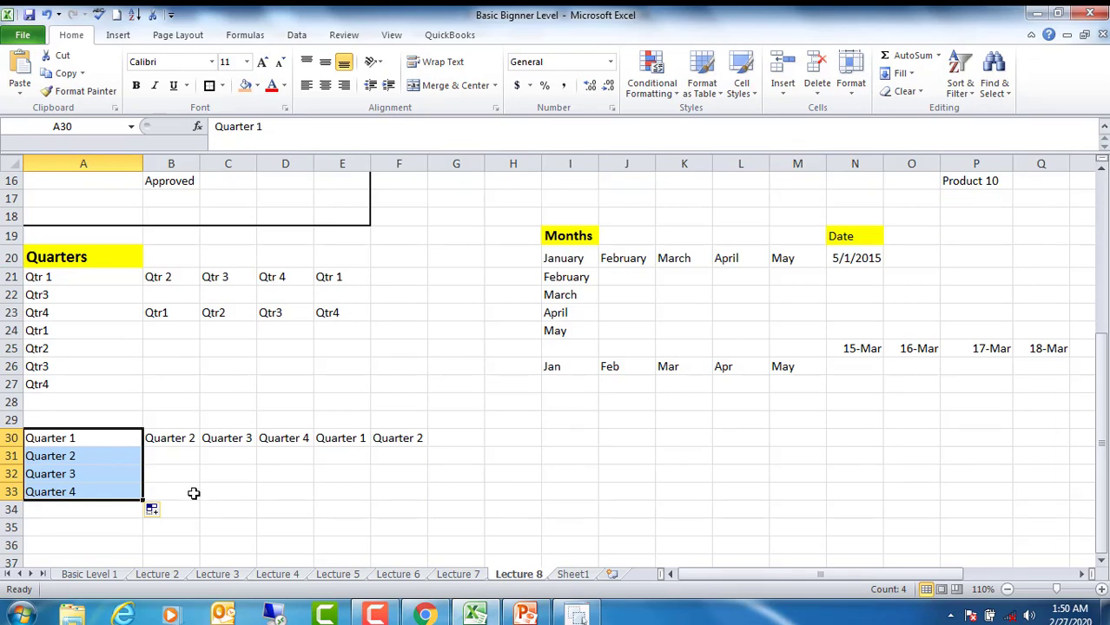
click(192, 490)
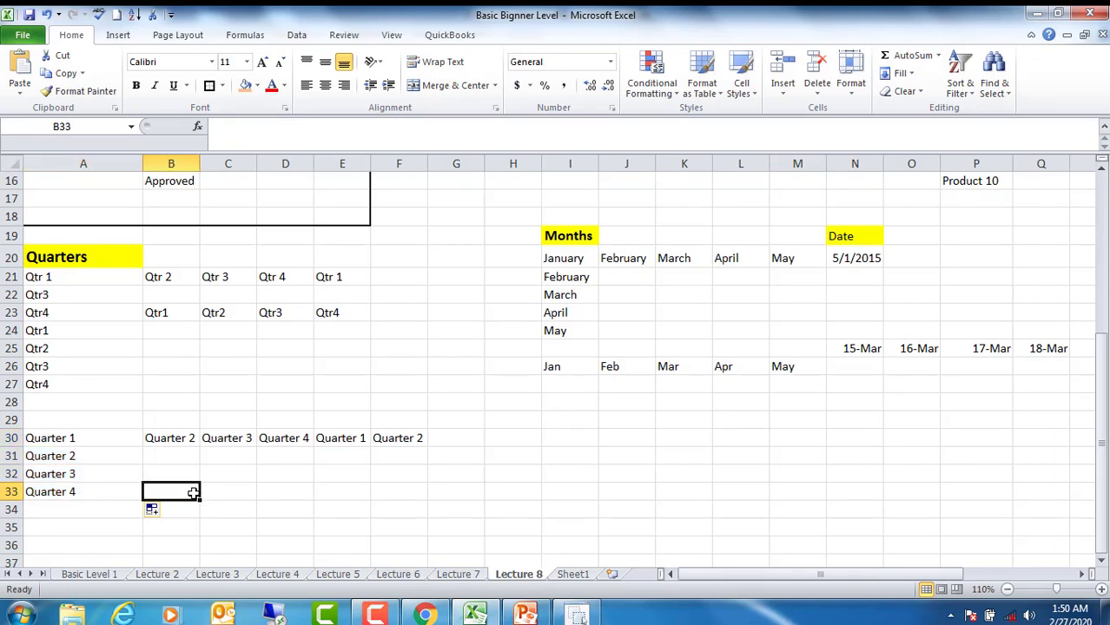
AutoFill 5/1/2015 from N20 rightward so O20:Q20 read 5/2/2015 through 5/4/2015
click(853, 257)
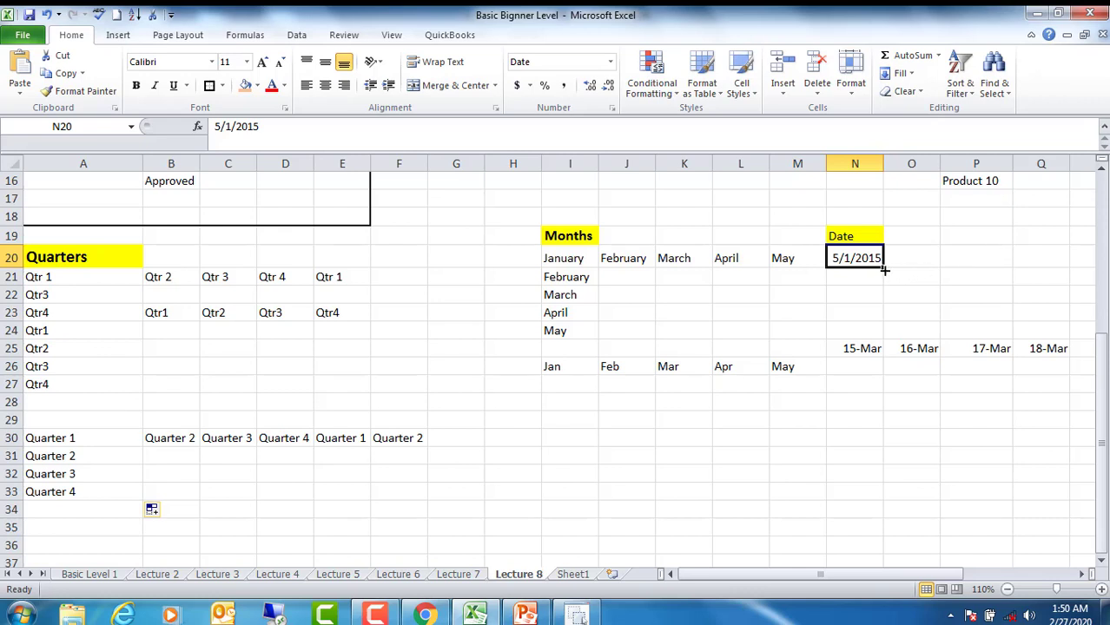
drag(882, 268, 1050, 256)
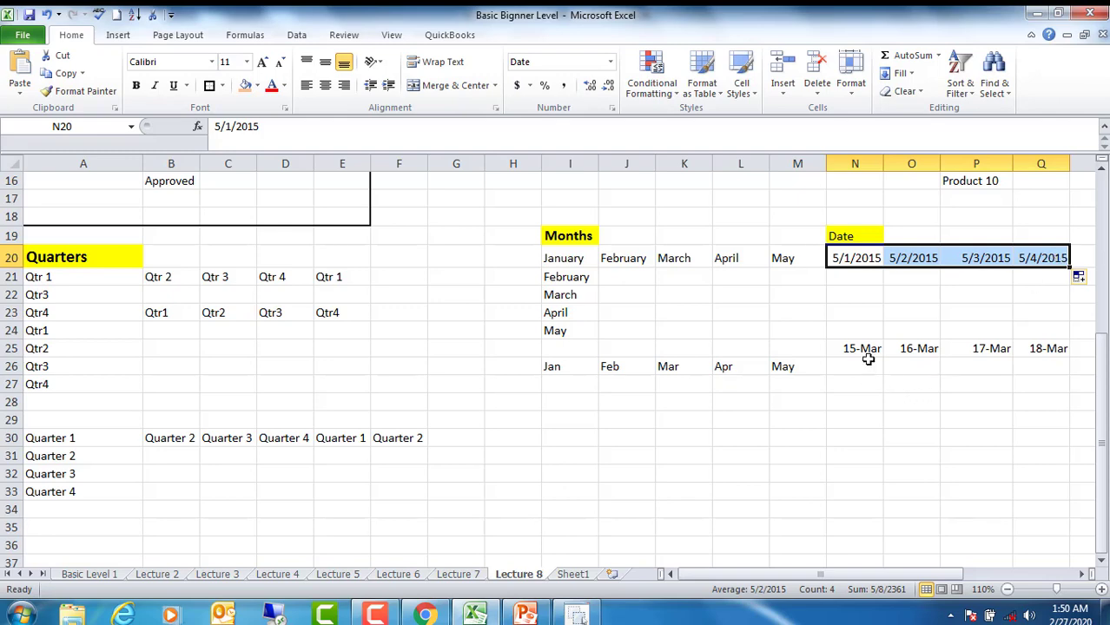
AutoFill 15-Mar in N25 down column N to 25-Mar in N35
click(844, 348)
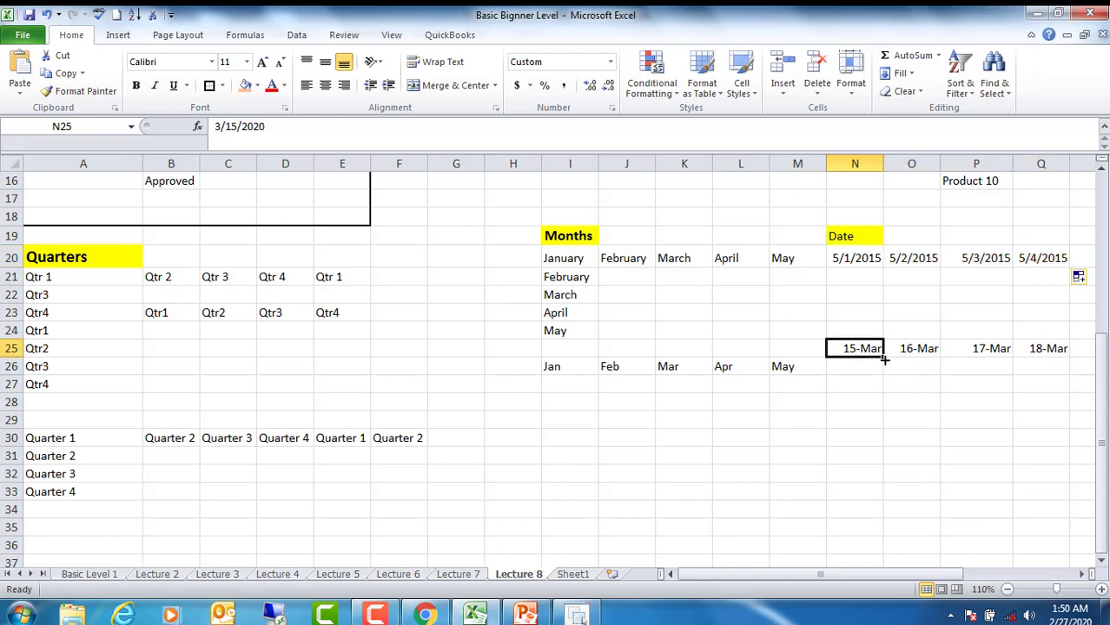
drag(881, 355, 881, 394)
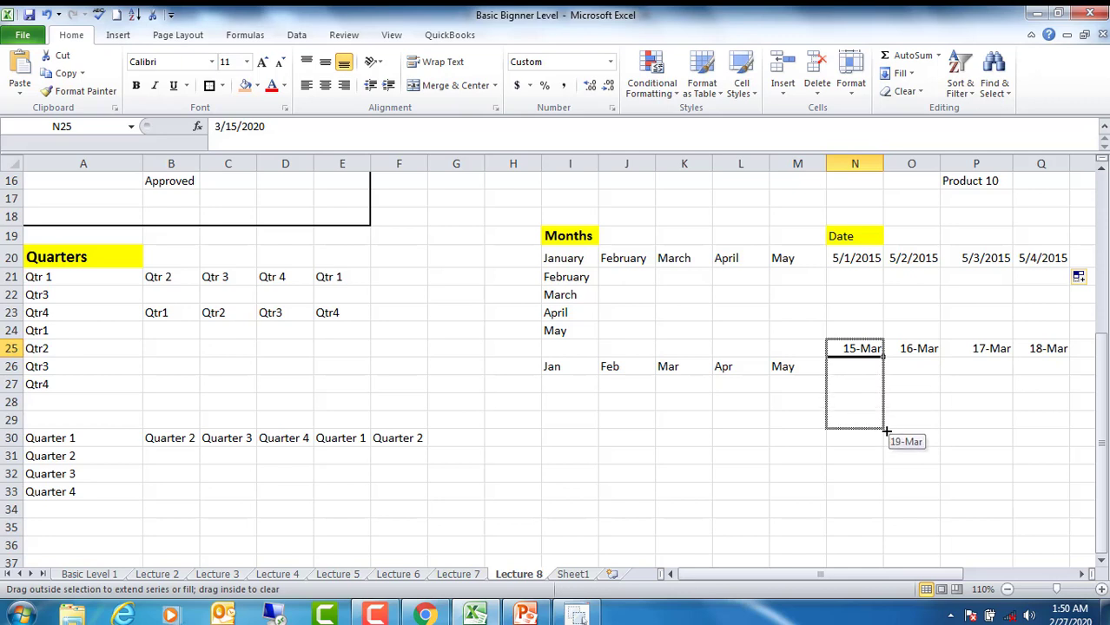
drag(882, 393, 889, 533)
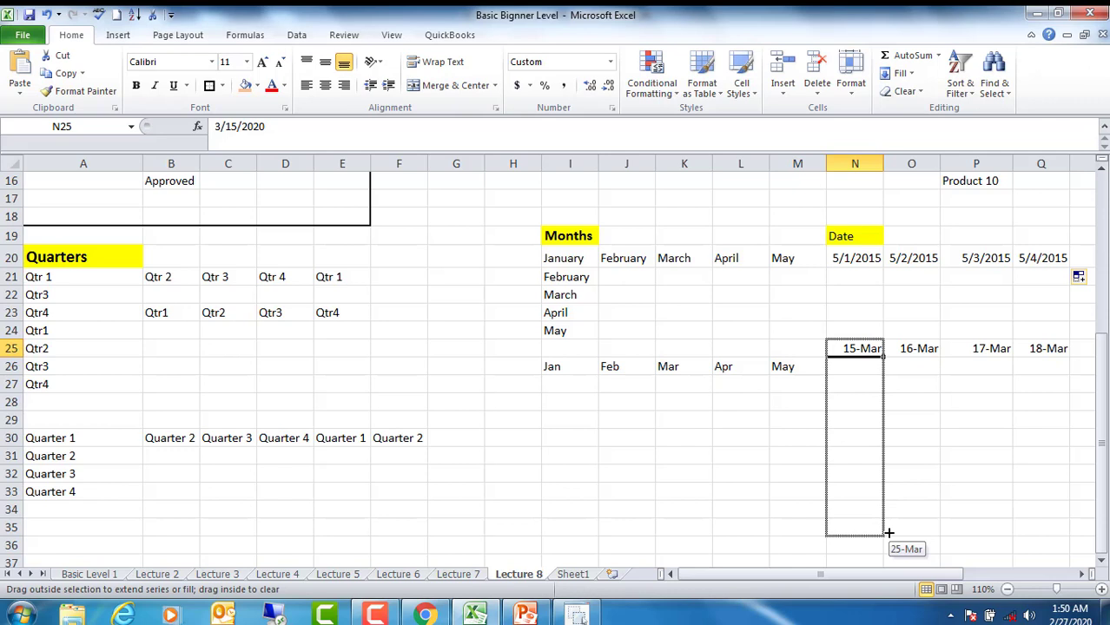
drag(889, 533, 890, 533)
click(928, 459)
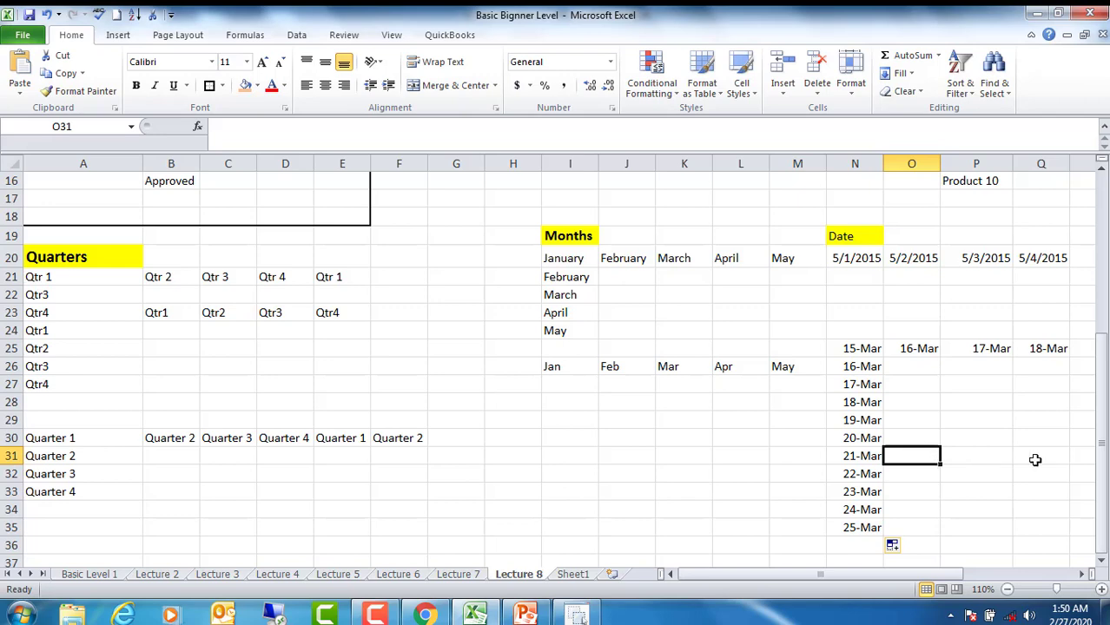
Enter the time 3:01 in cell J15
scroll(1102, 174, up, 1)
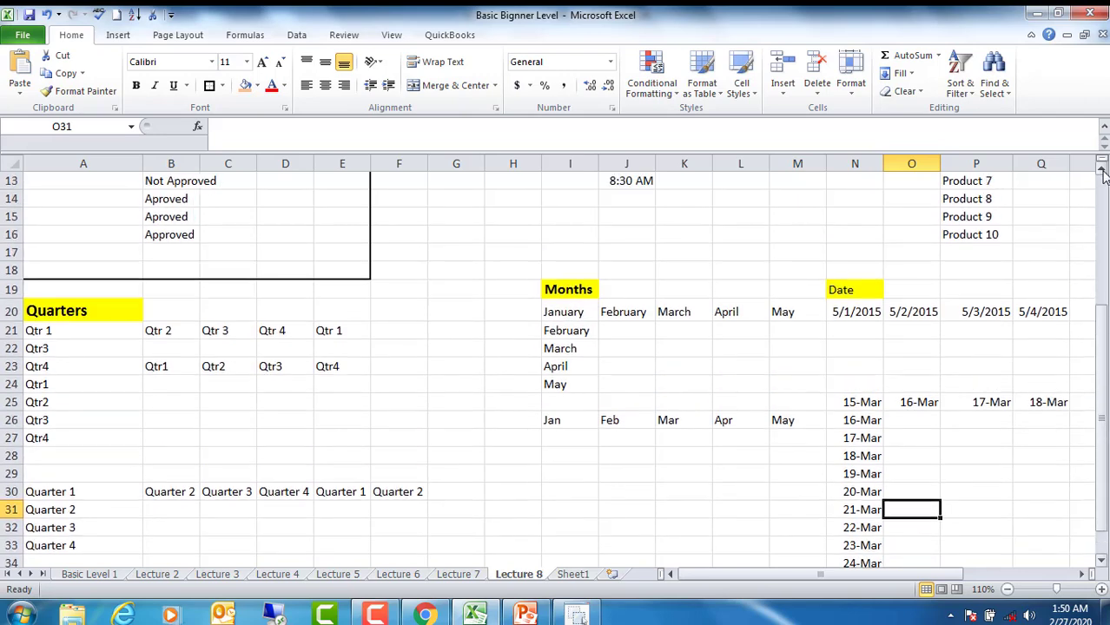
scroll(1102, 173, up, 3)
scroll(1103, 174, up, 1)
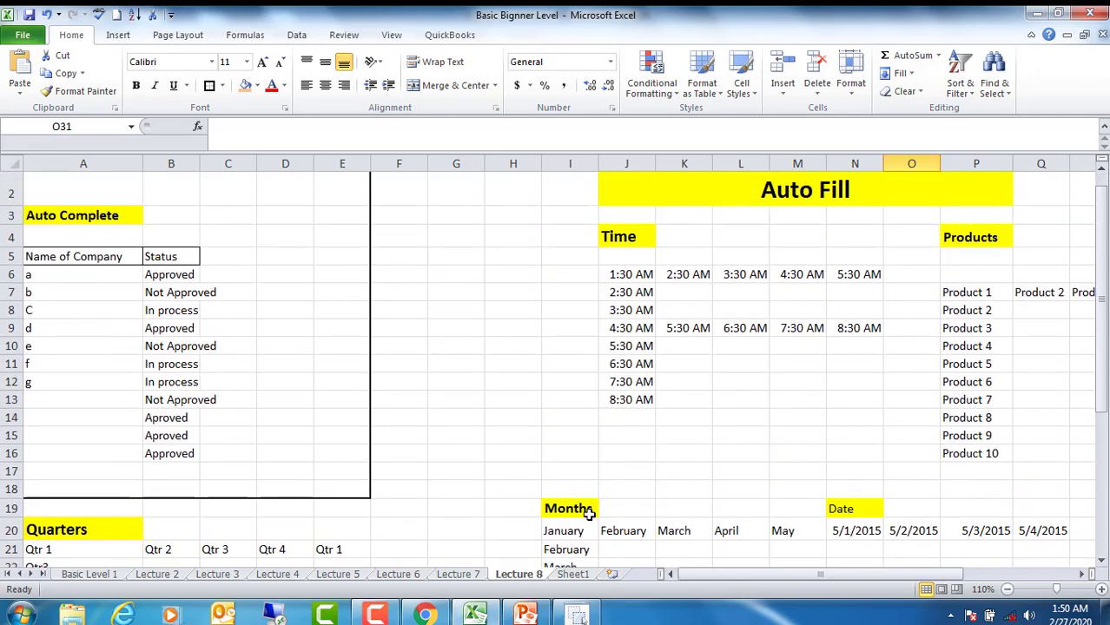
click(631, 437)
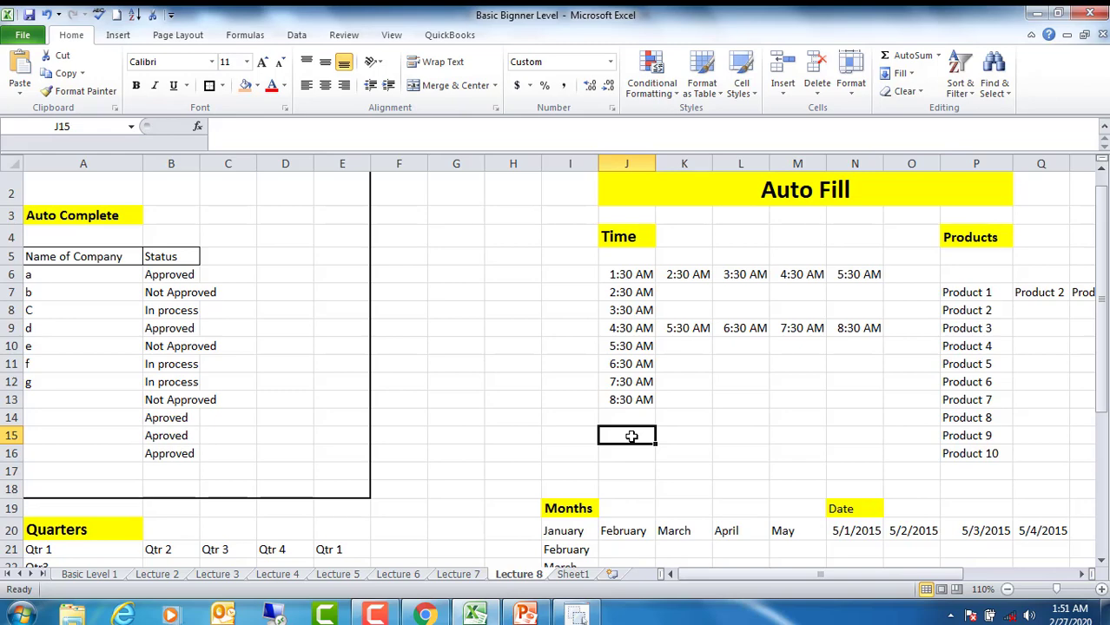
text(3)
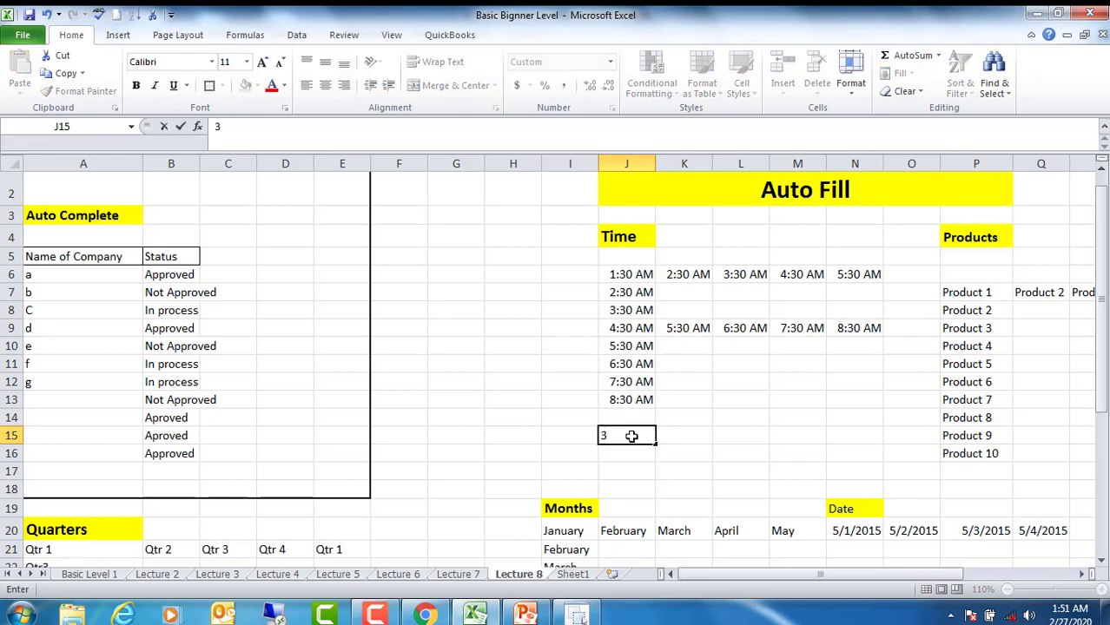
text(:01)
click(637, 486)
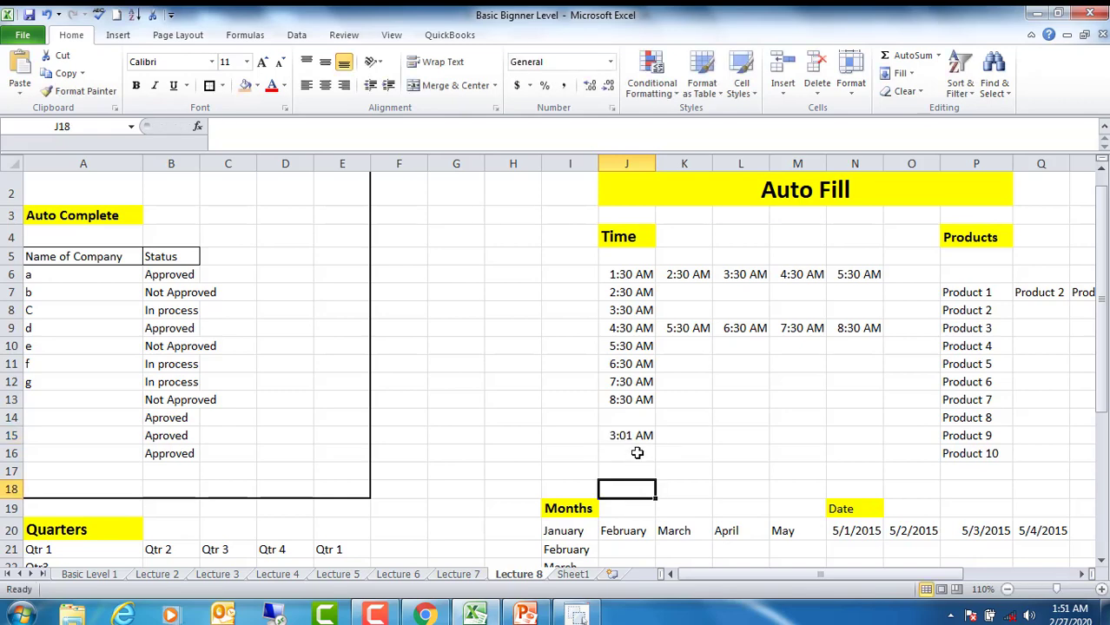
AutoFill 3:01 AM across row 15 hourly to 7:01 AM in N15
click(632, 434)
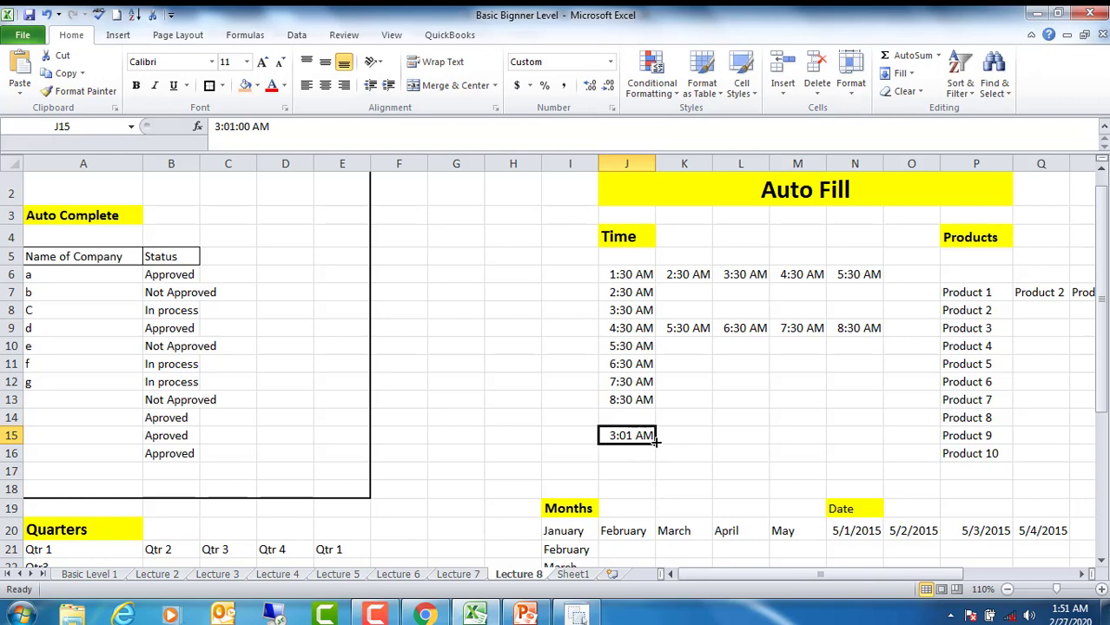
drag(655, 441, 831, 441)
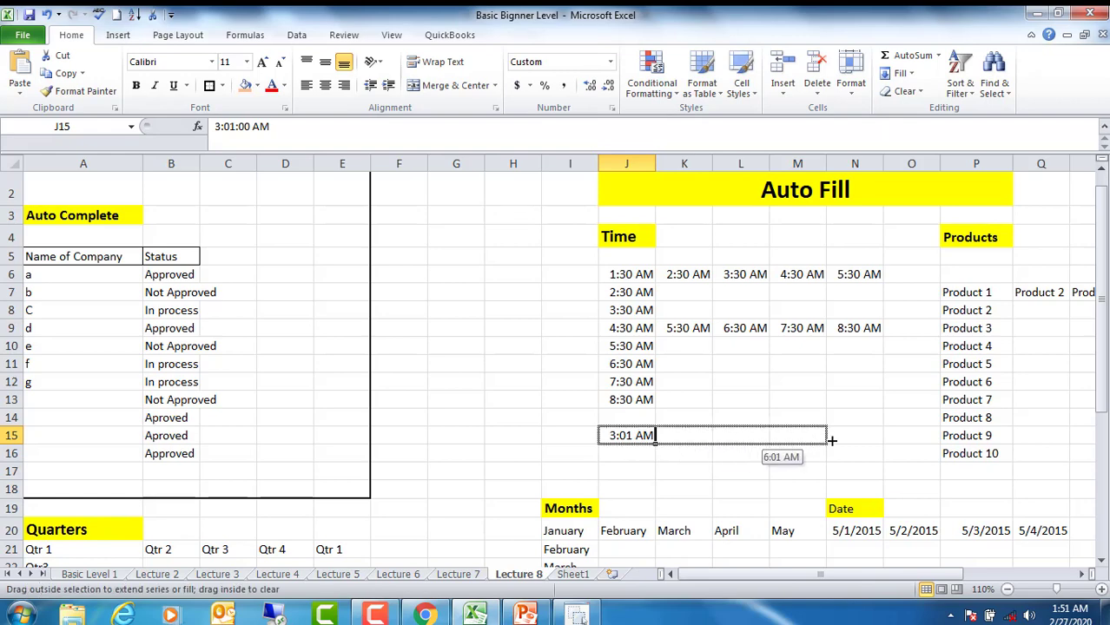
drag(831, 441, 873, 441)
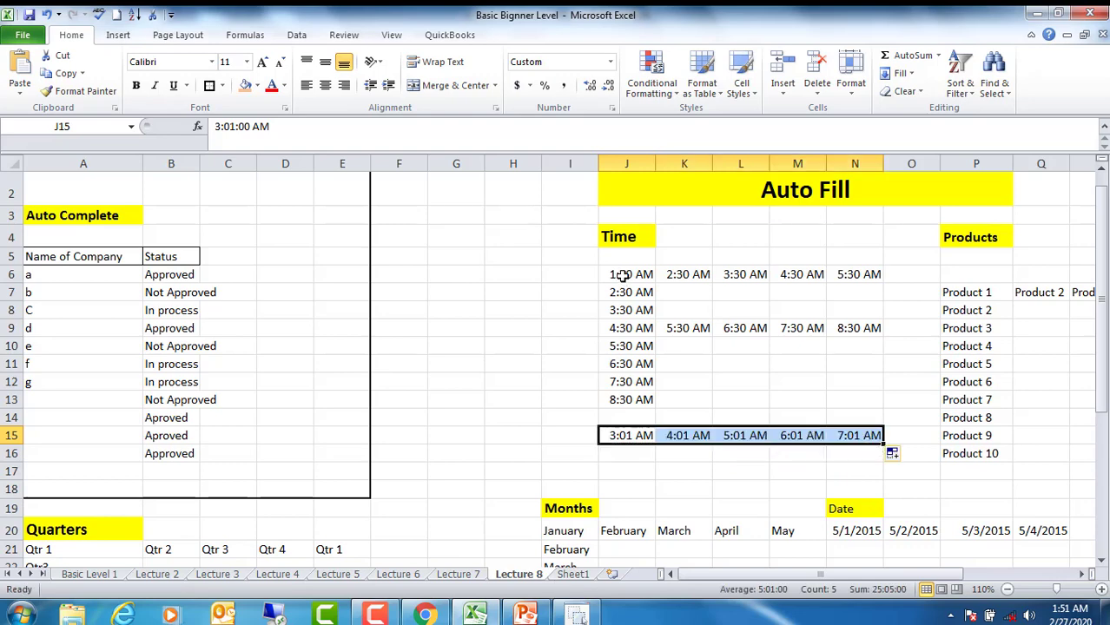
click(640, 457)
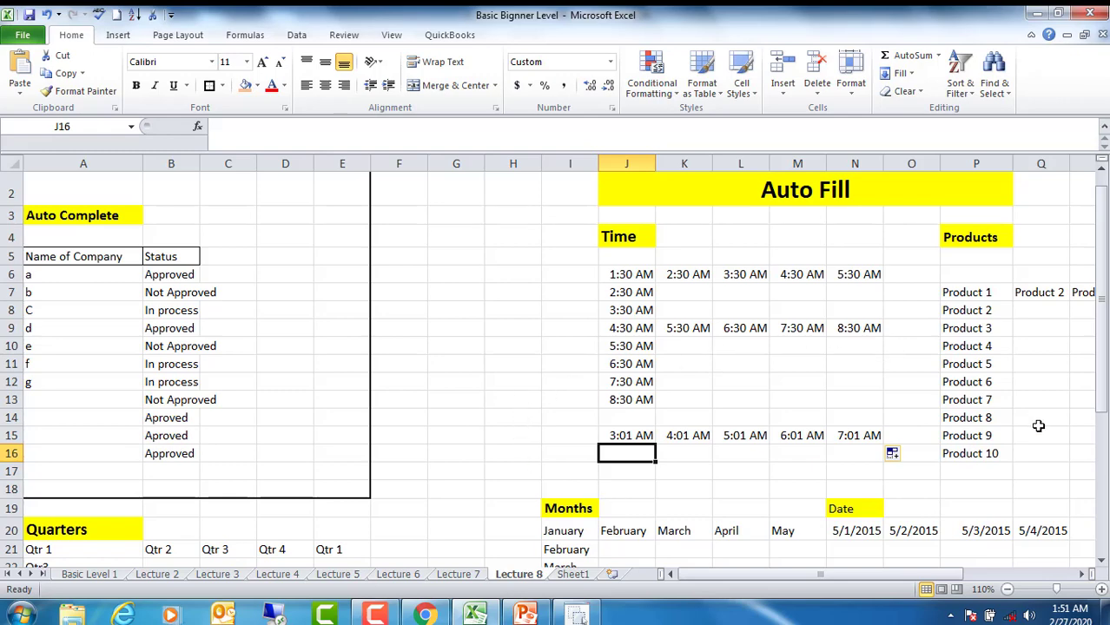
Scroll down and type the heading 'Days' into D34
click(1101, 563)
click(1101, 563)
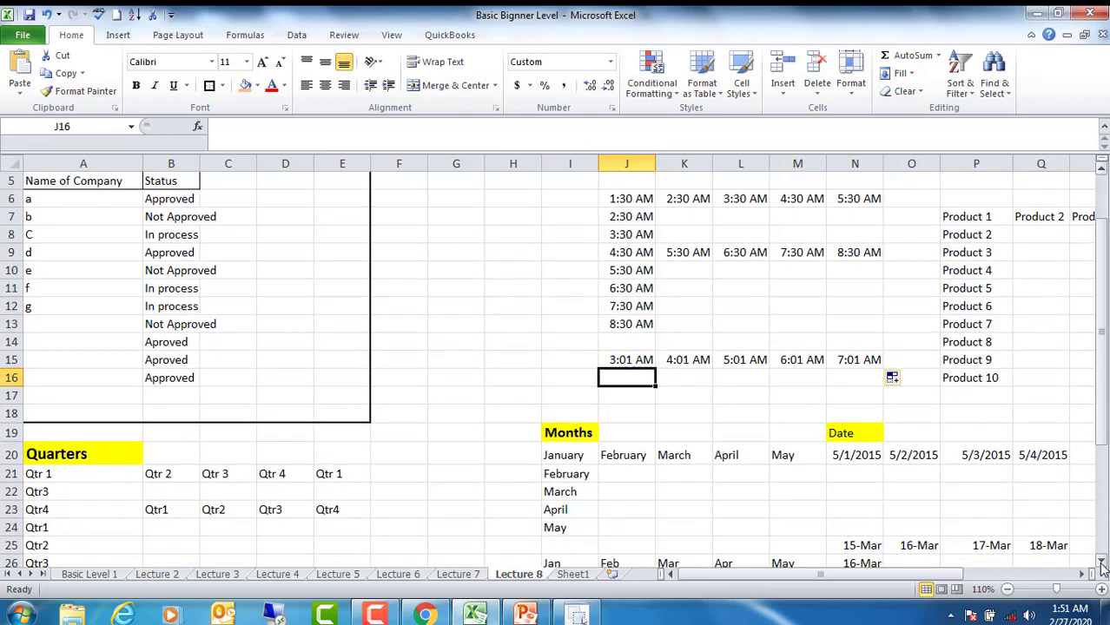
click(1101, 563)
click(1101, 563)
click(1101, 562)
click(1101, 563)
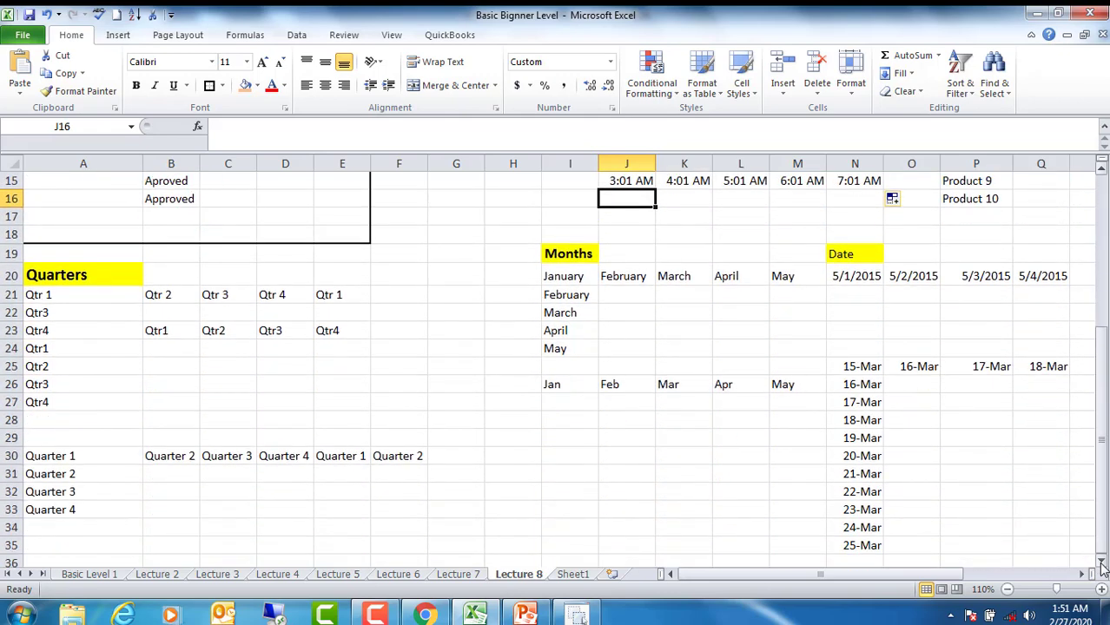
click(1100, 562)
click(1101, 563)
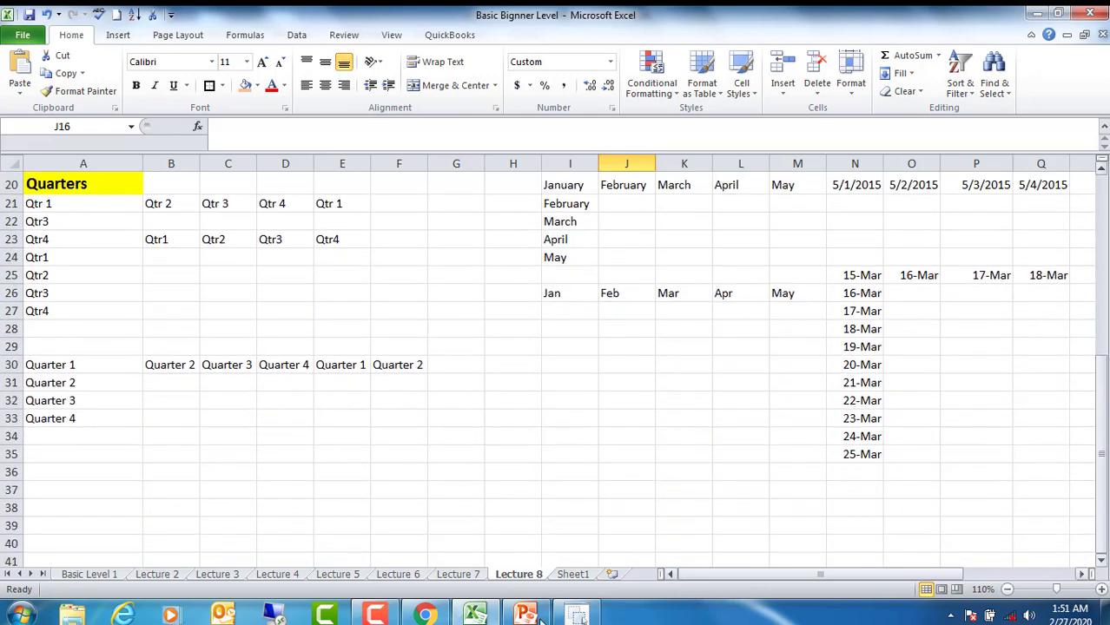
click(281, 435)
text(Day)
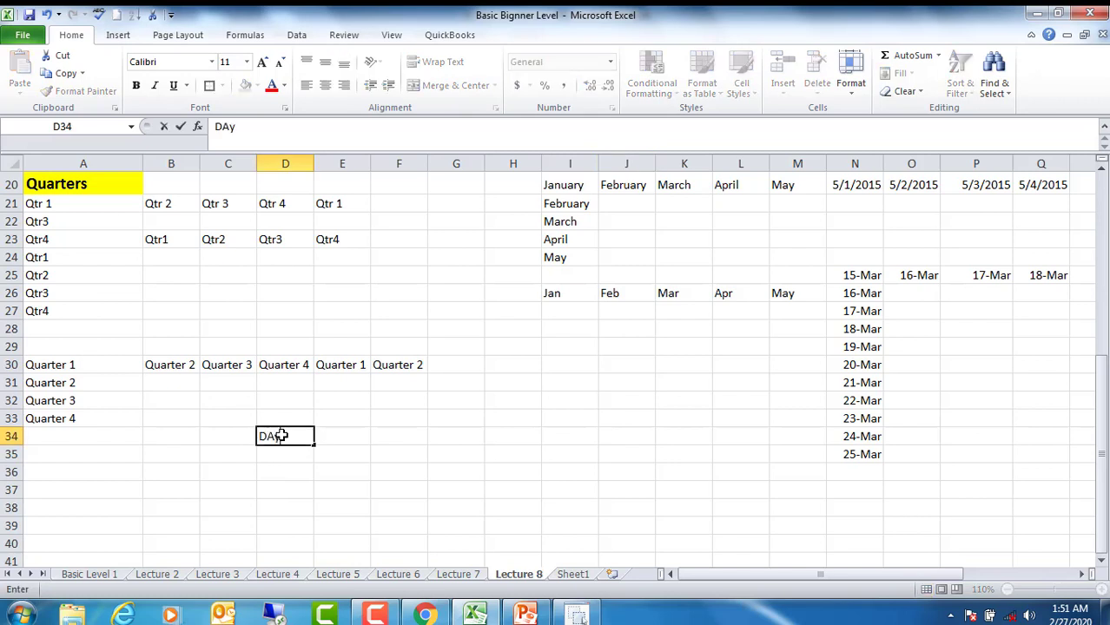
text(s)
click(302, 483)
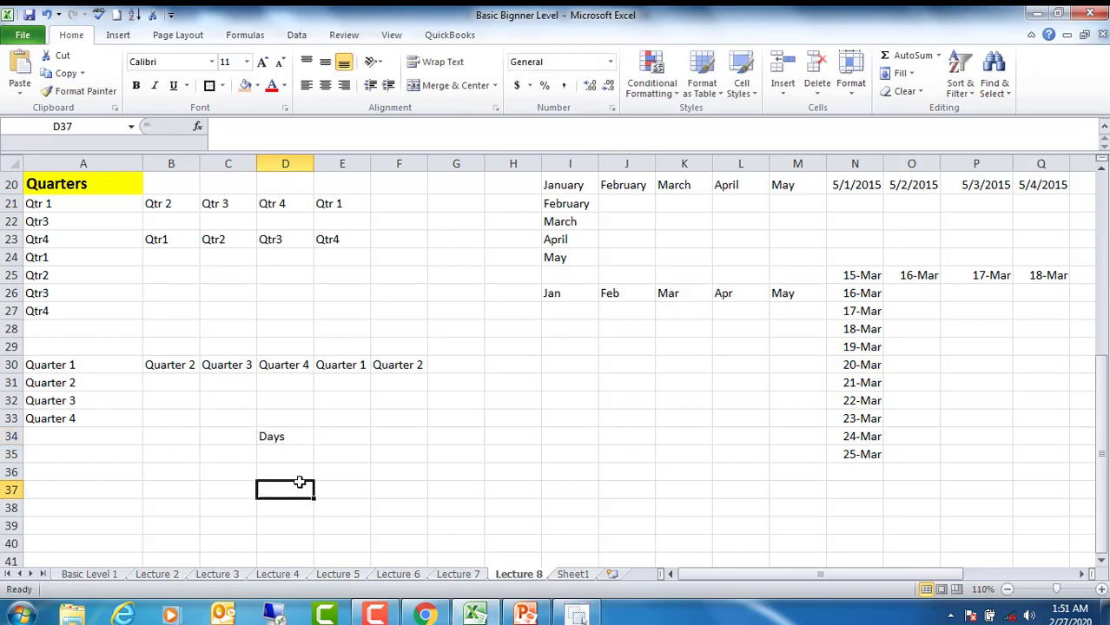
Format the Days heading with orange fill, font size 12 and bold
click(283, 436)
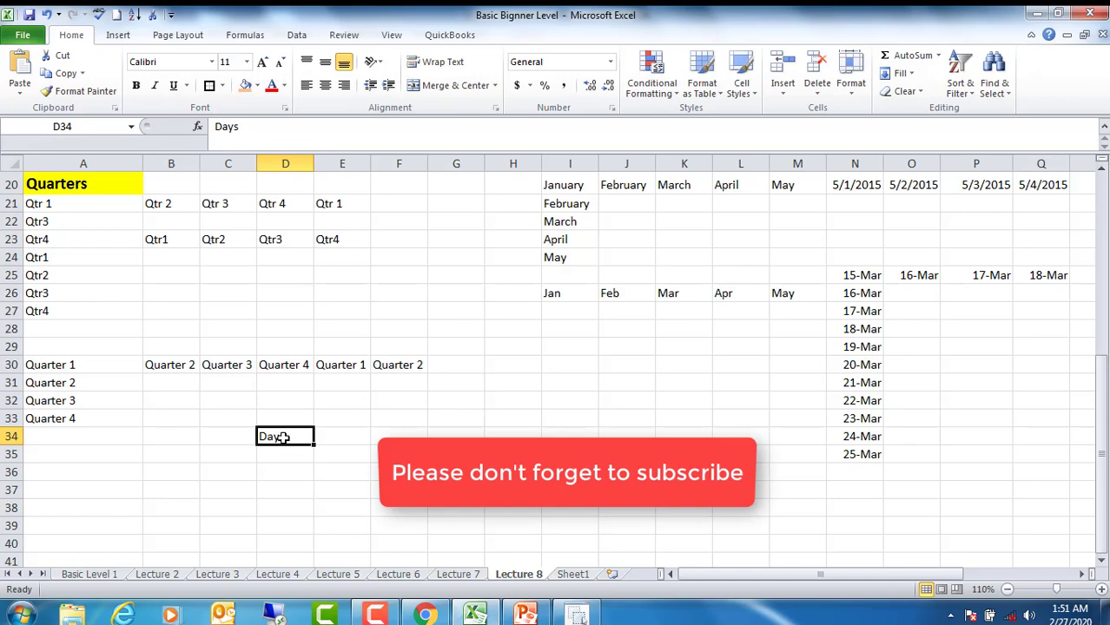
click(246, 84)
click(262, 62)
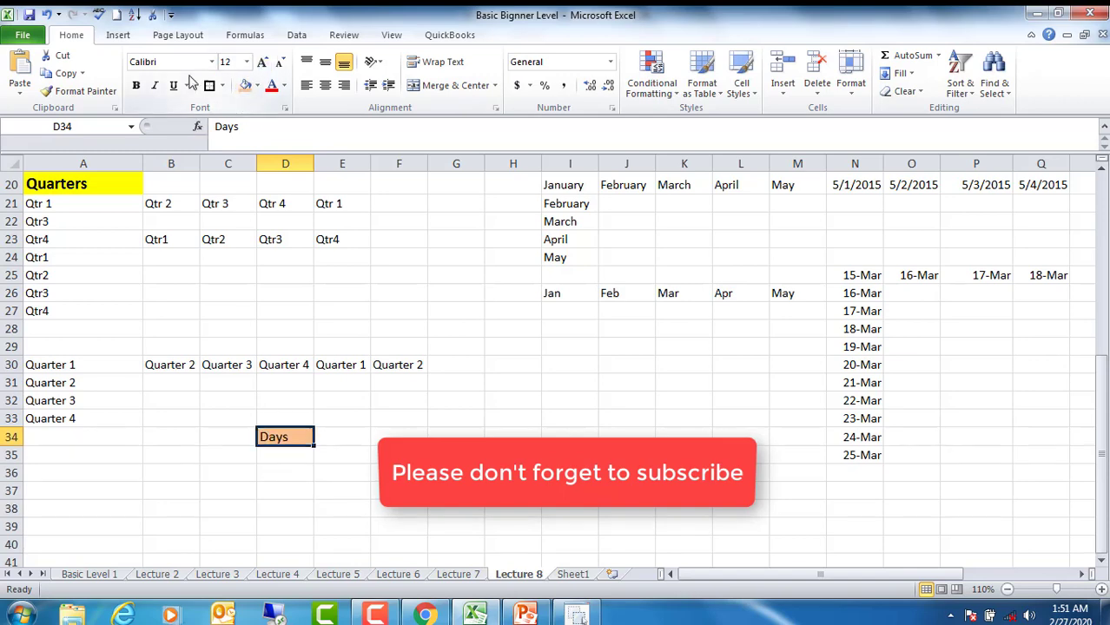
click(135, 86)
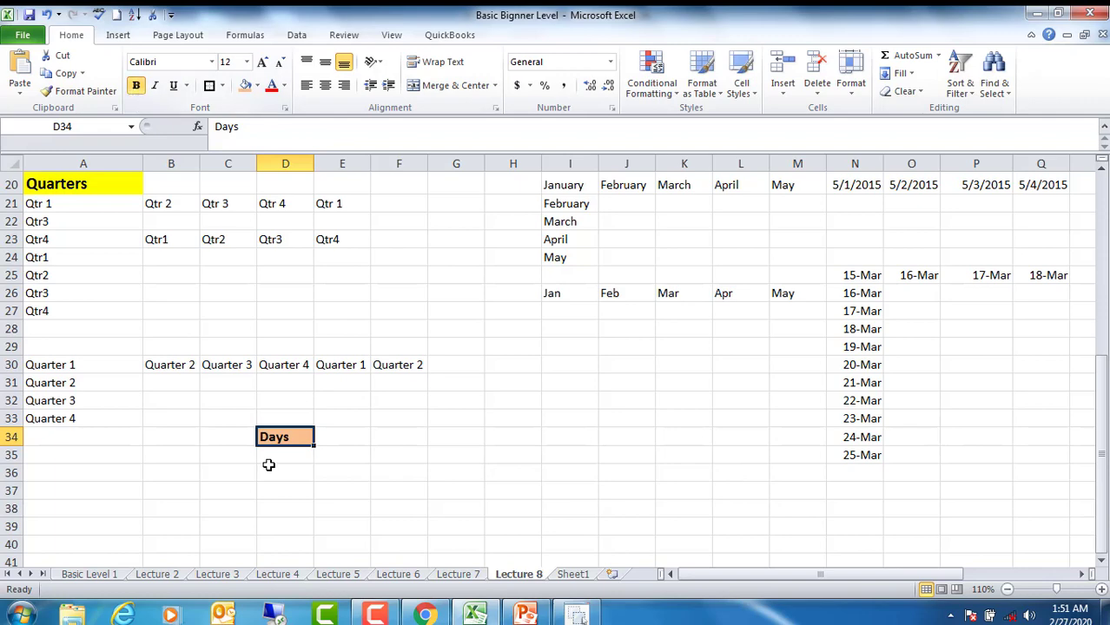
click(273, 469)
Enter Saturday in D36 and AutoFill the weekdays across row 36 to Friday in J36
text(sa)
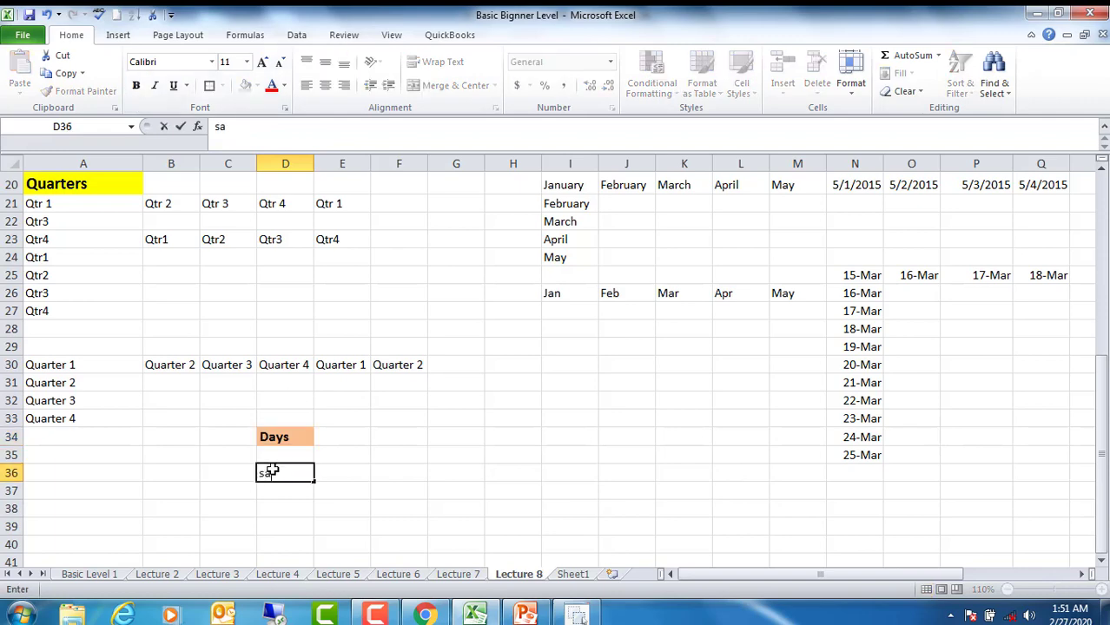
text(tu)
text(rda)
text(y)
key(Return)
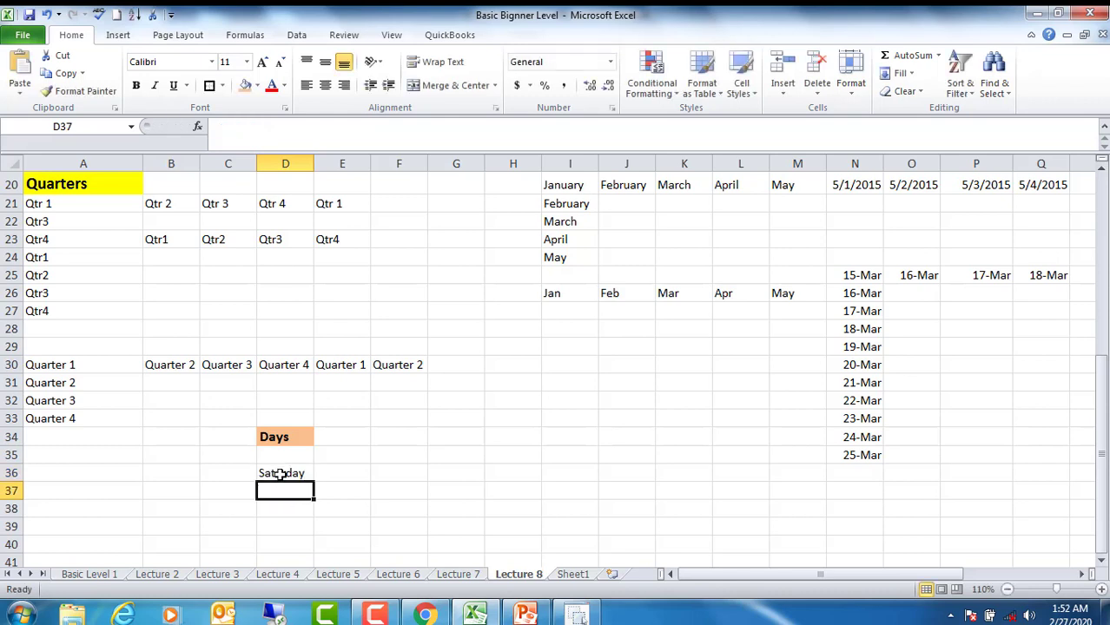
click(279, 473)
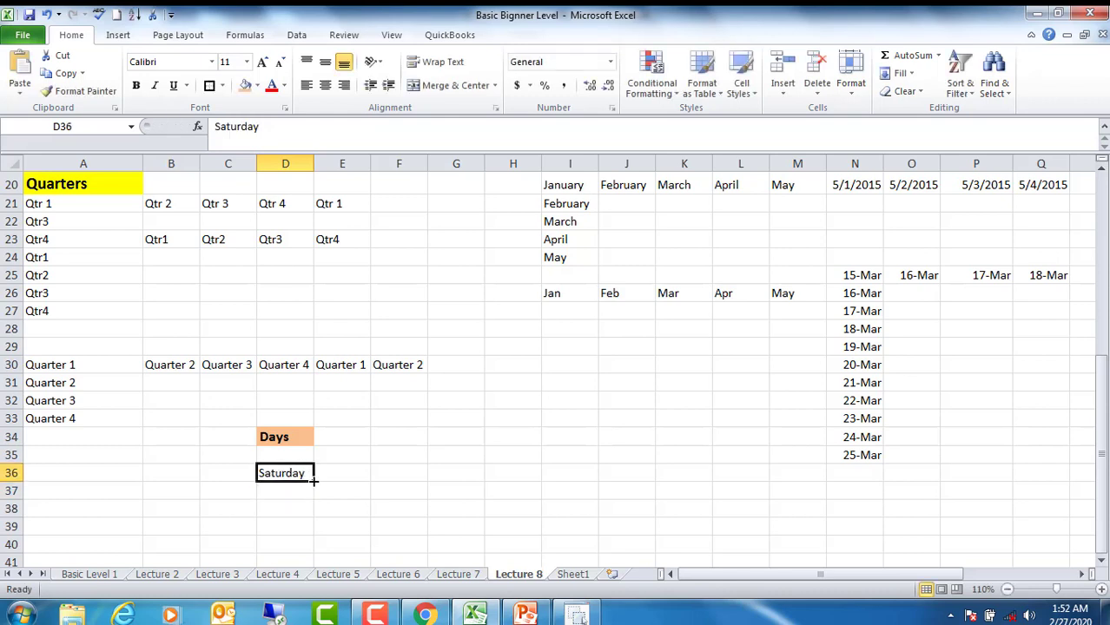
drag(313, 480, 393, 483)
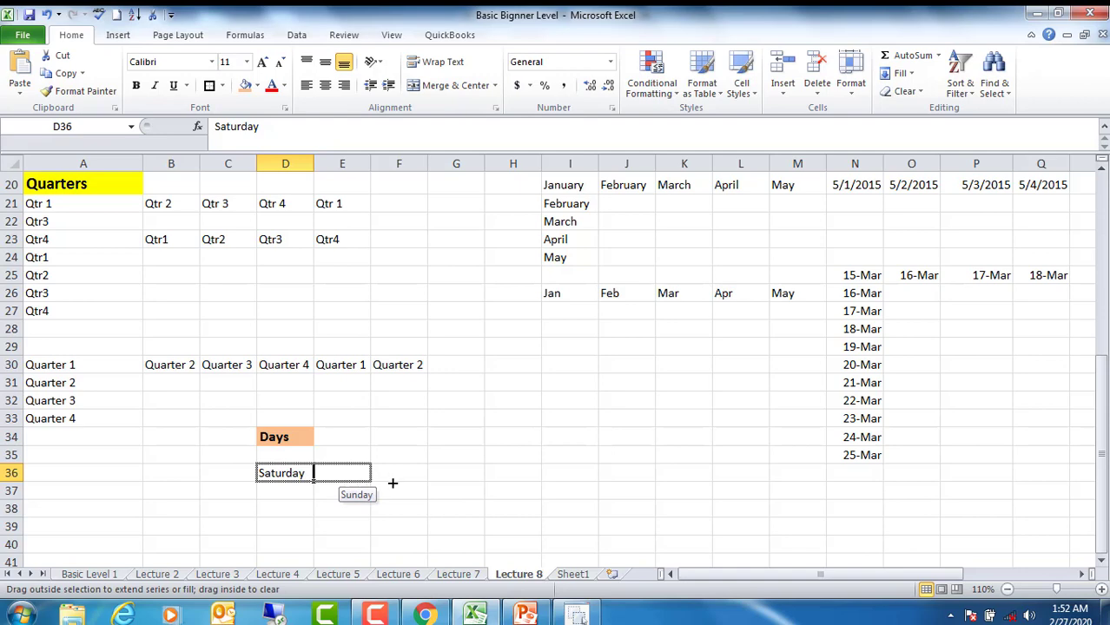
drag(393, 482, 593, 480)
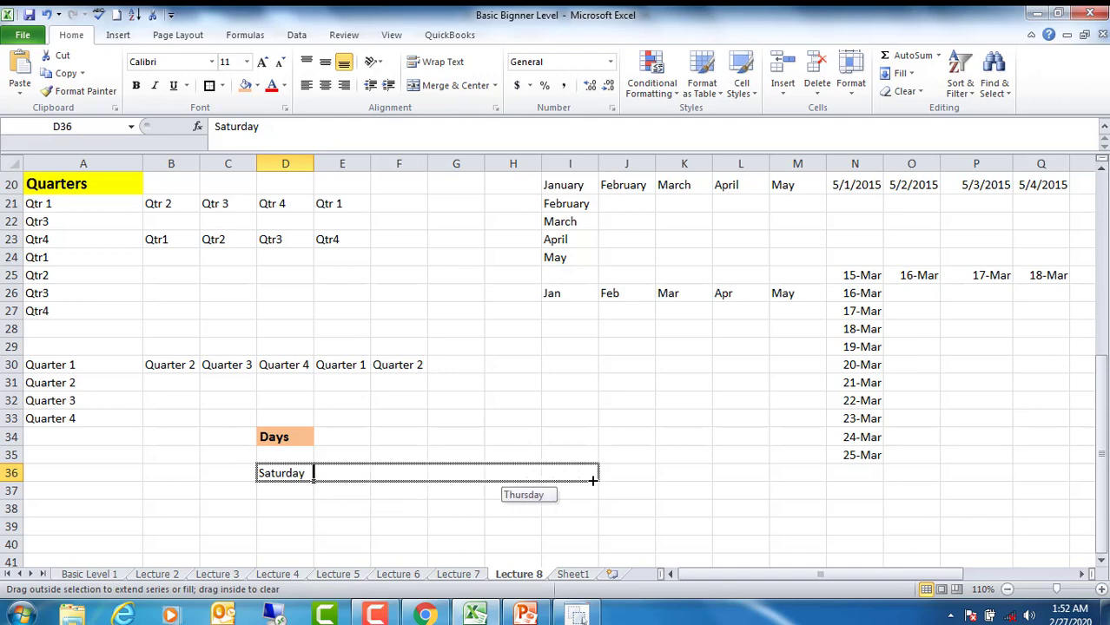
drag(593, 480, 639, 478)
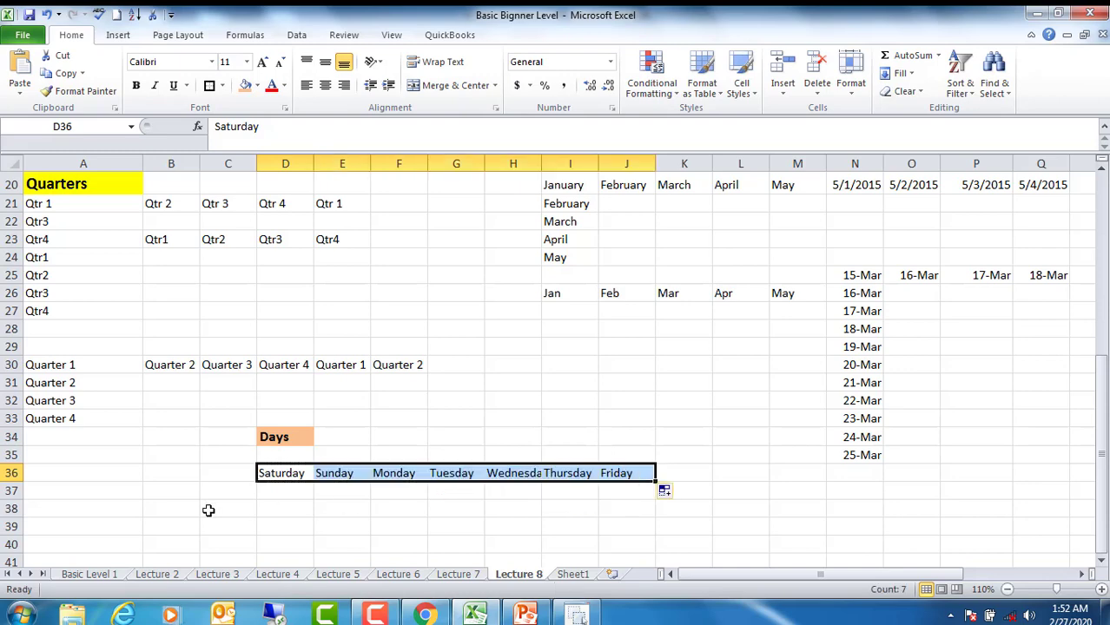
click(296, 474)
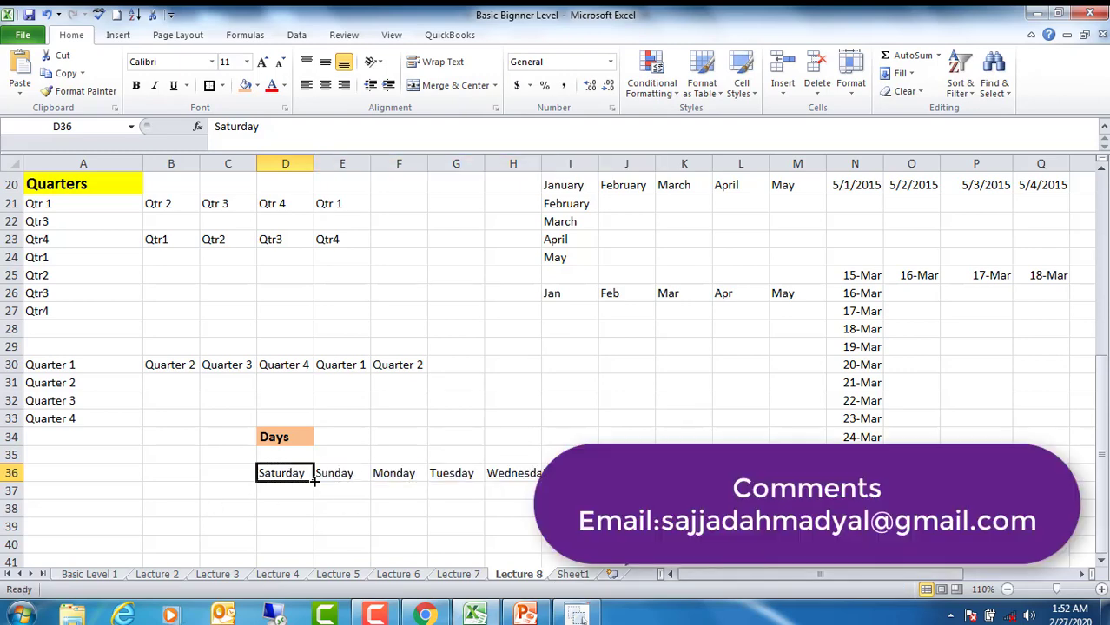
AutoFill Sunday through Wednesday into D37:D40 below Saturday, then scroll to review the sheet
drag(314, 480, 310, 562)
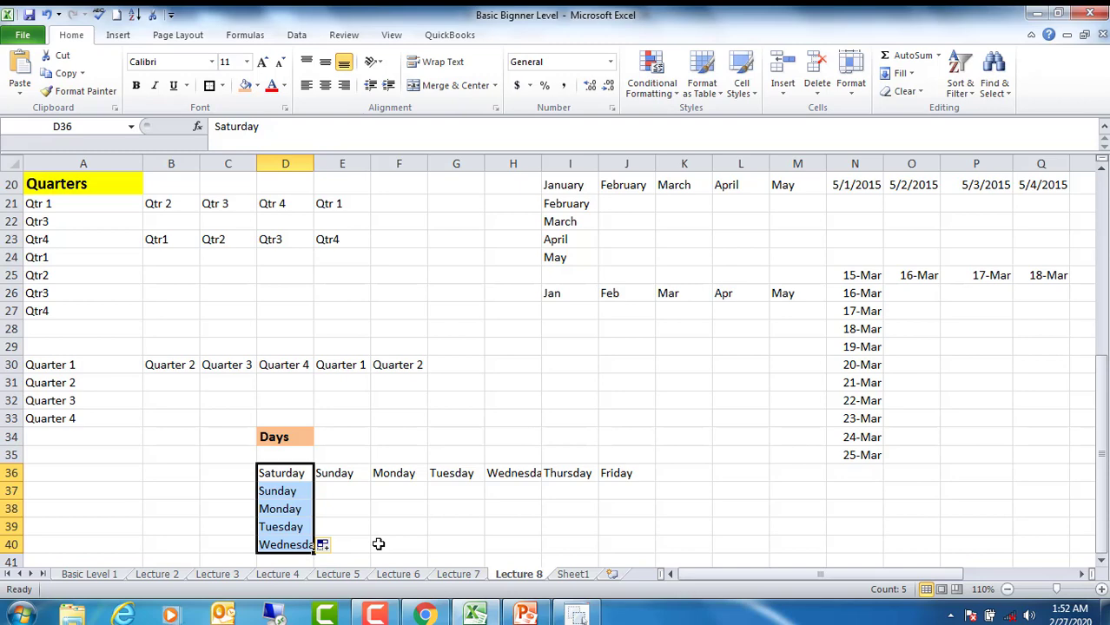
click(1101, 172)
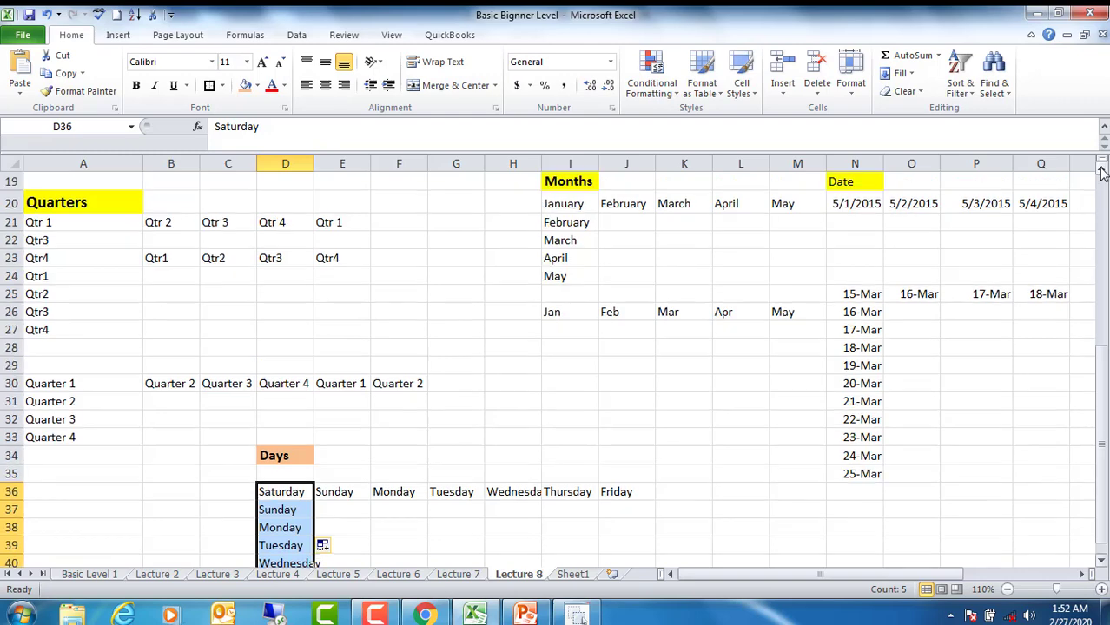
click(1101, 171)
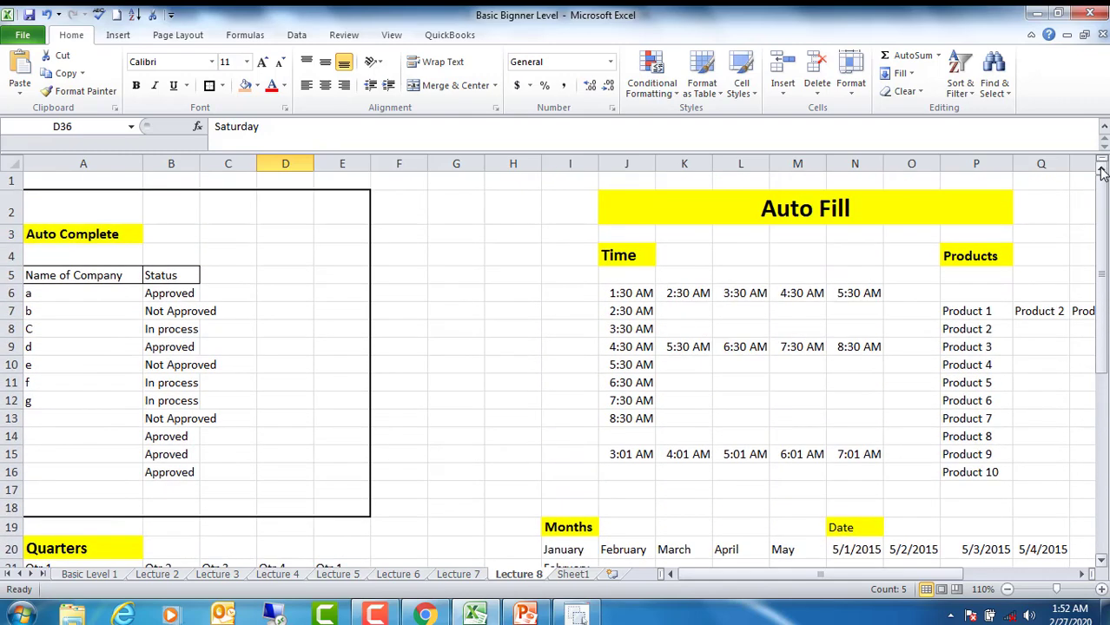
click(1101, 560)
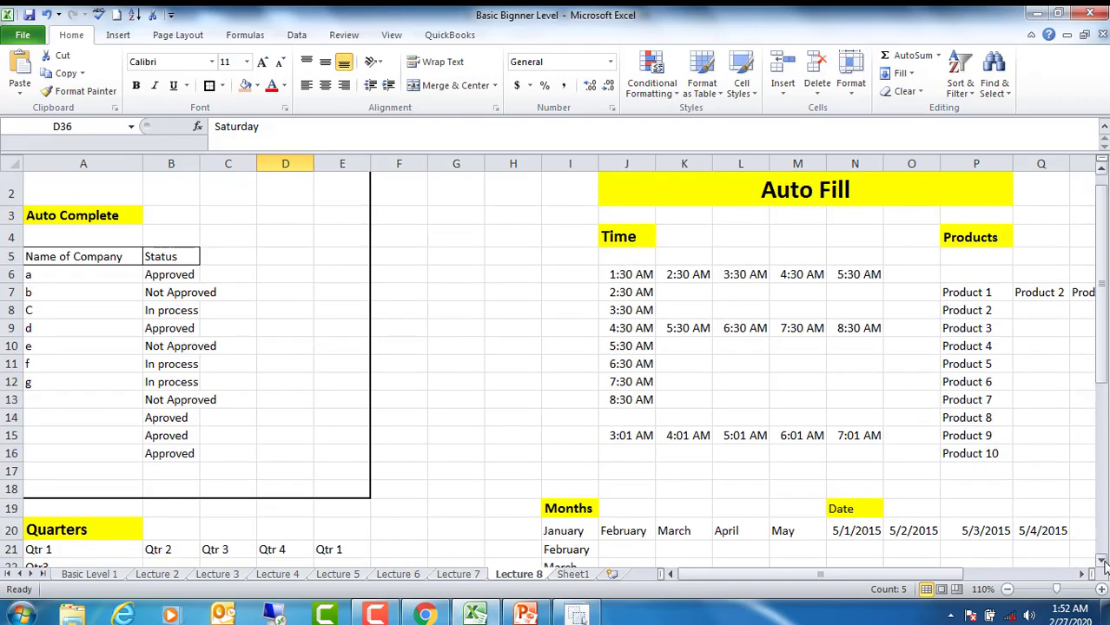
click(1101, 561)
click(1101, 561)
click(1101, 560)
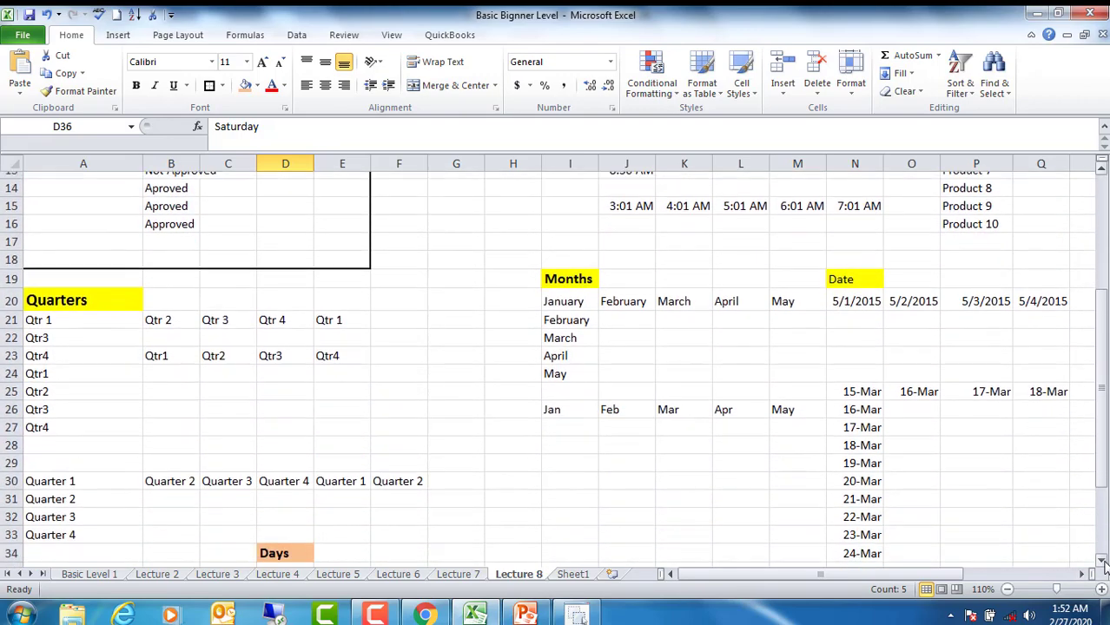
click(1101, 561)
click(1101, 561)
click(1101, 561)
click(1101, 561)
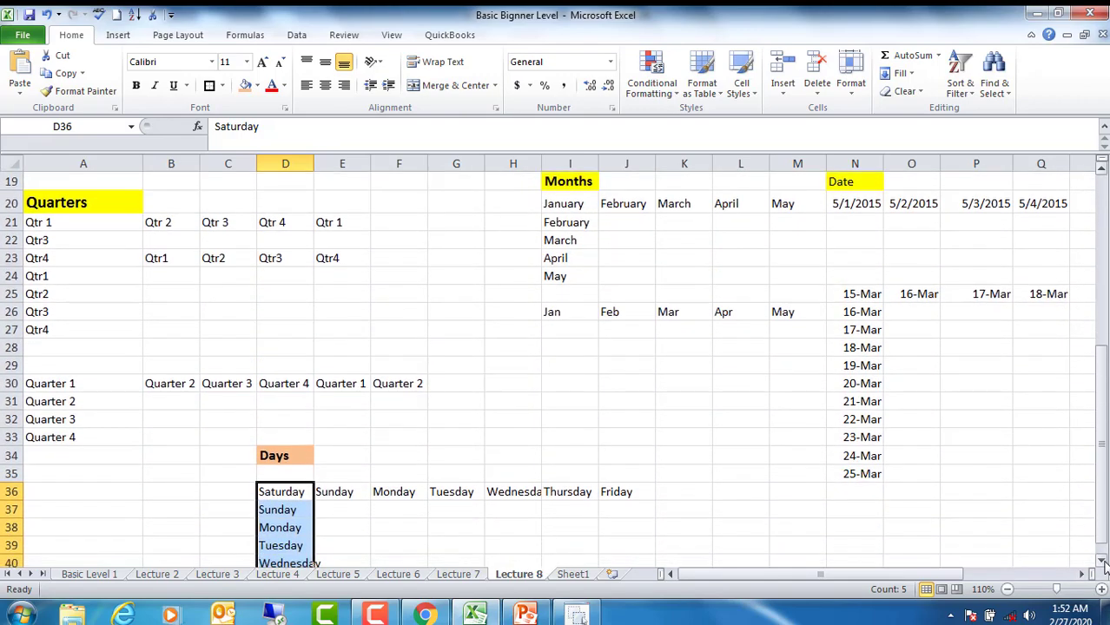
click(1101, 561)
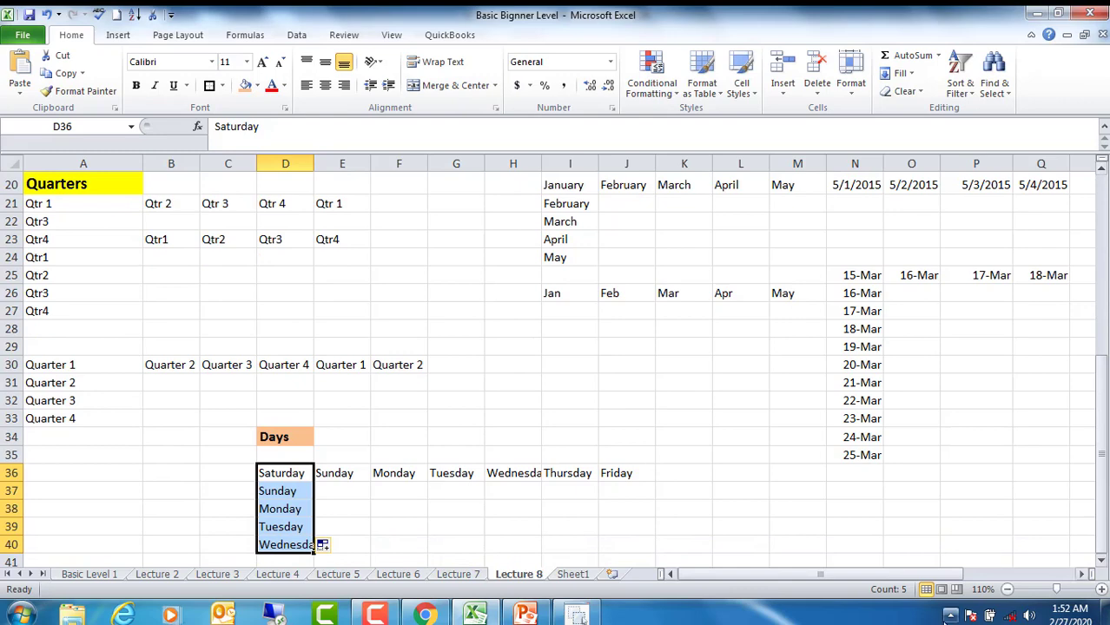